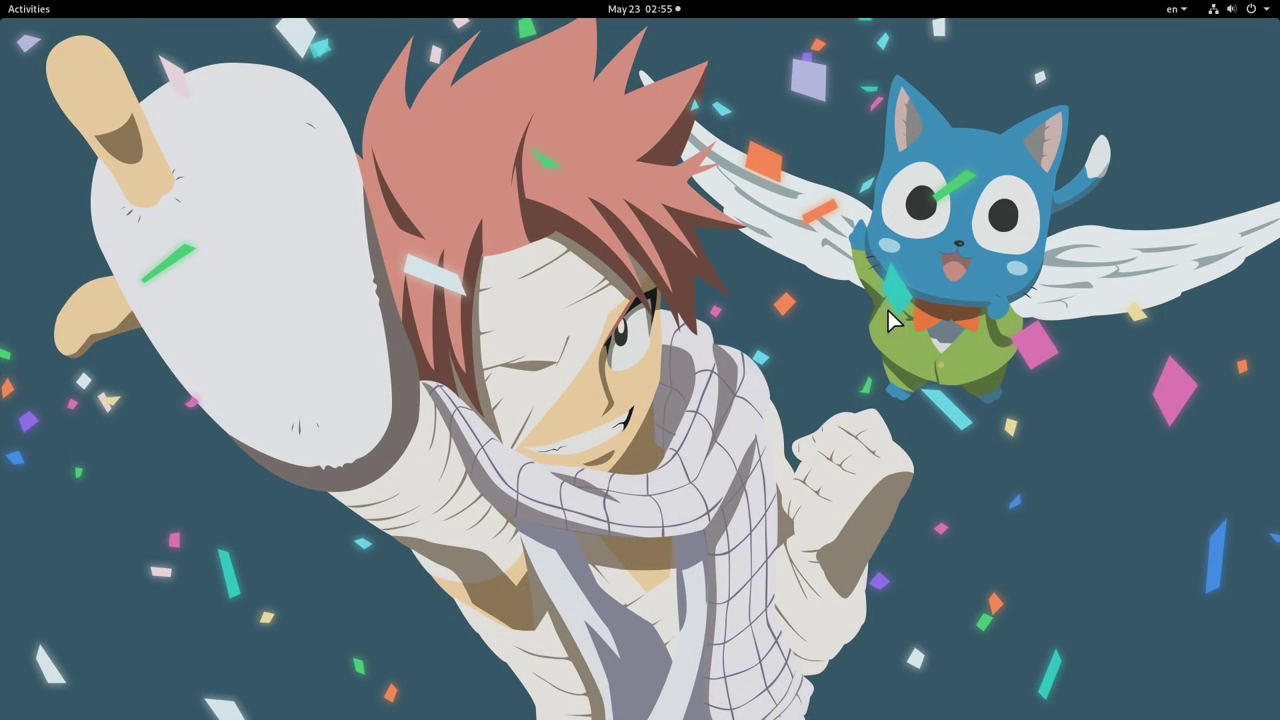
- From Amazon's Advanced Security Settings, begin Two-Step Verification setup with Authenticator App as the method
key("super")
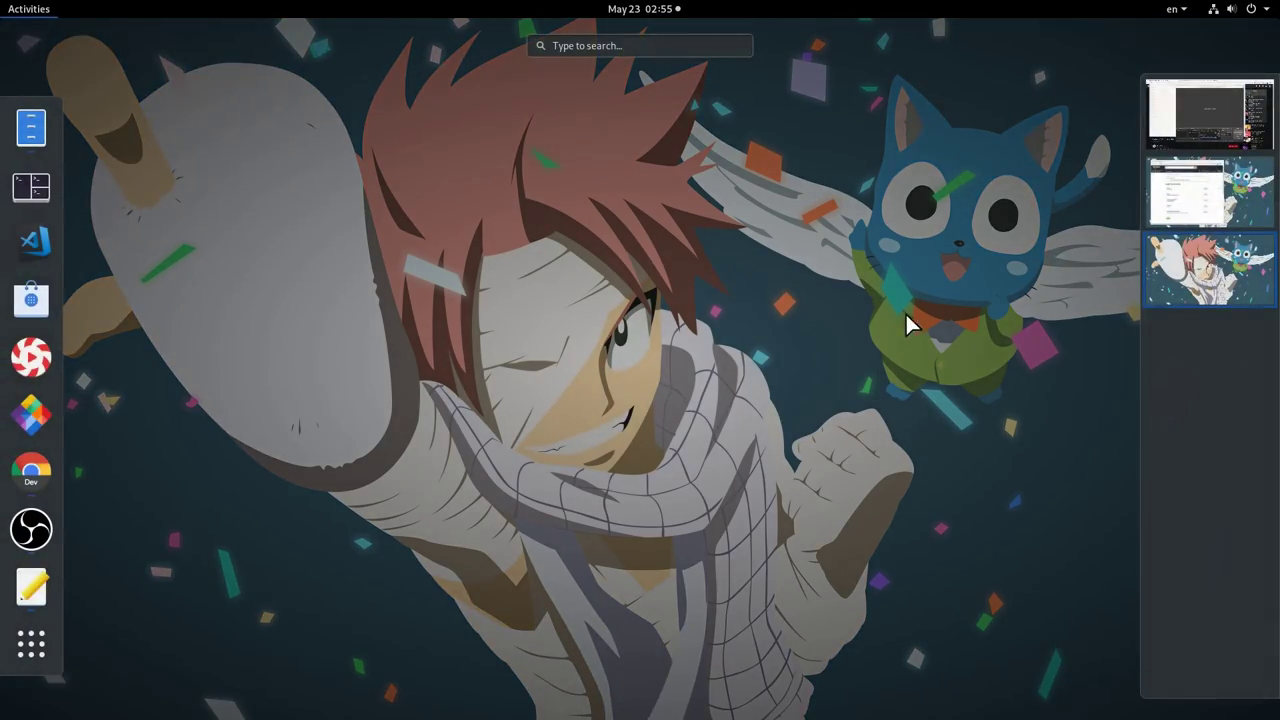
scroll(903, 350, "up", 1)
left_click(683, 392)
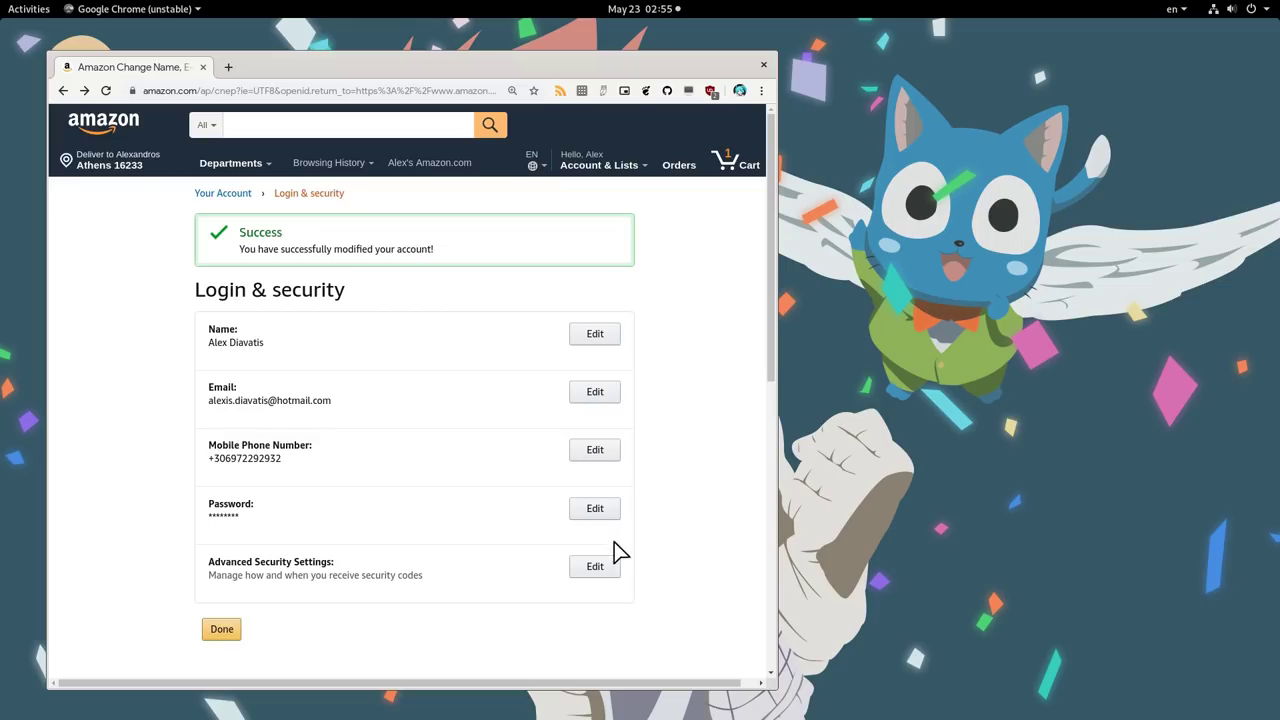
left_click(598, 568)
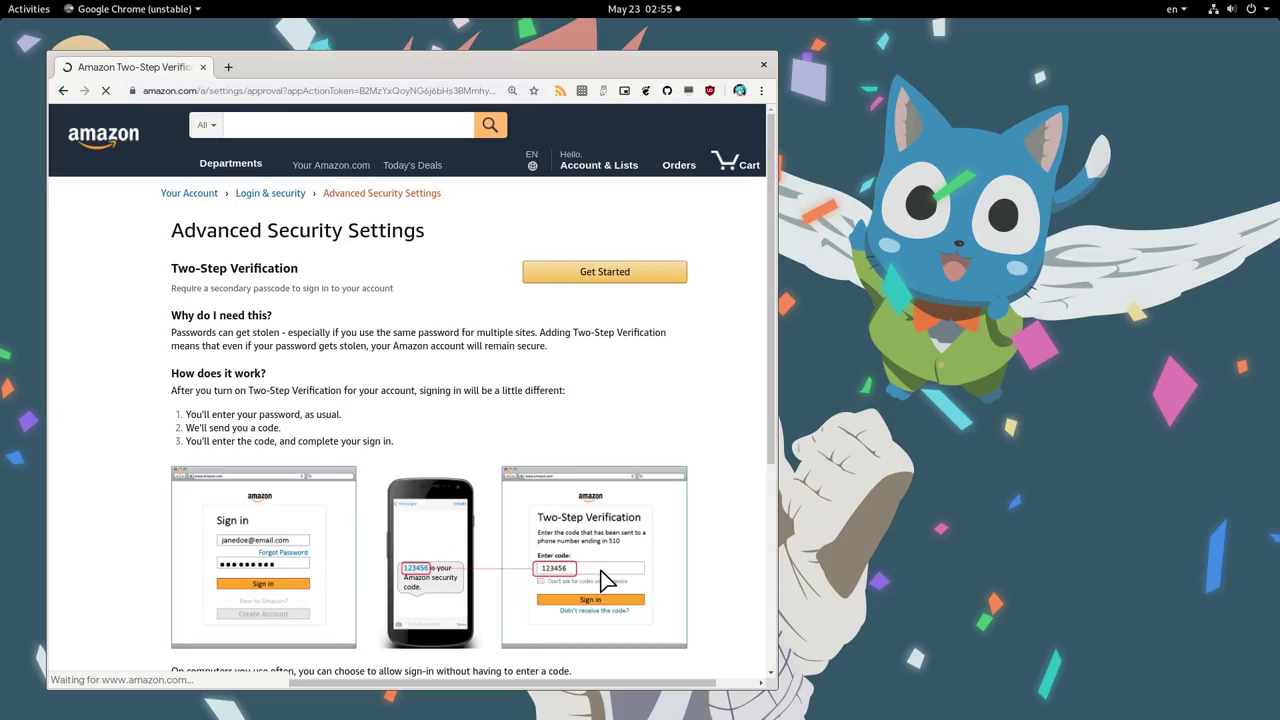
left_click(599, 272)
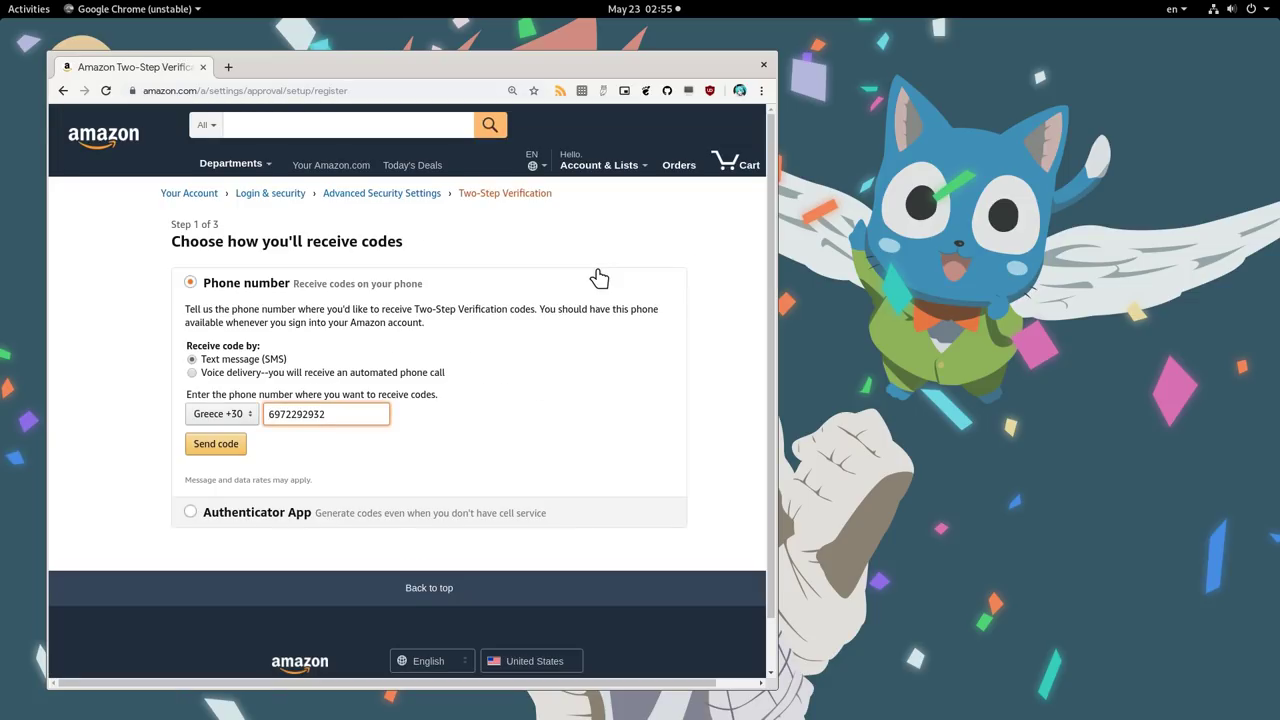
left_click(243, 521)
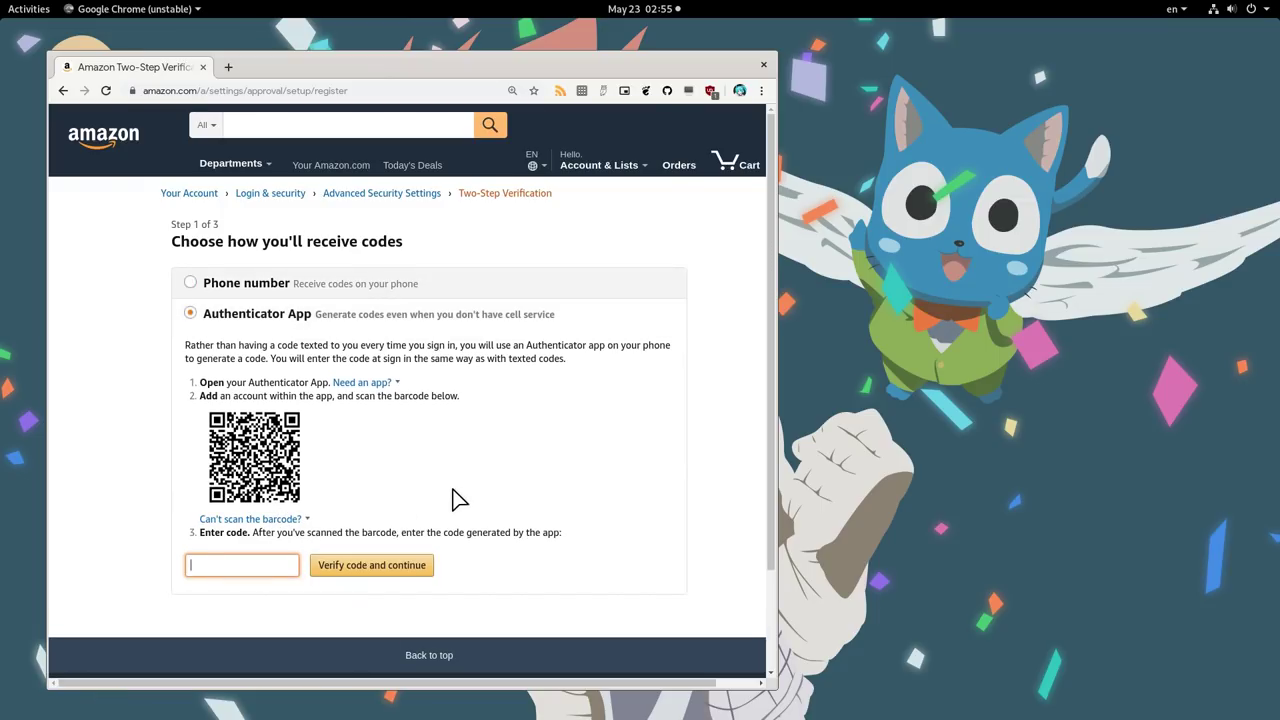
- Launch the Authenticator app via an 'auth' search in Activities
key("super")
type("auth")
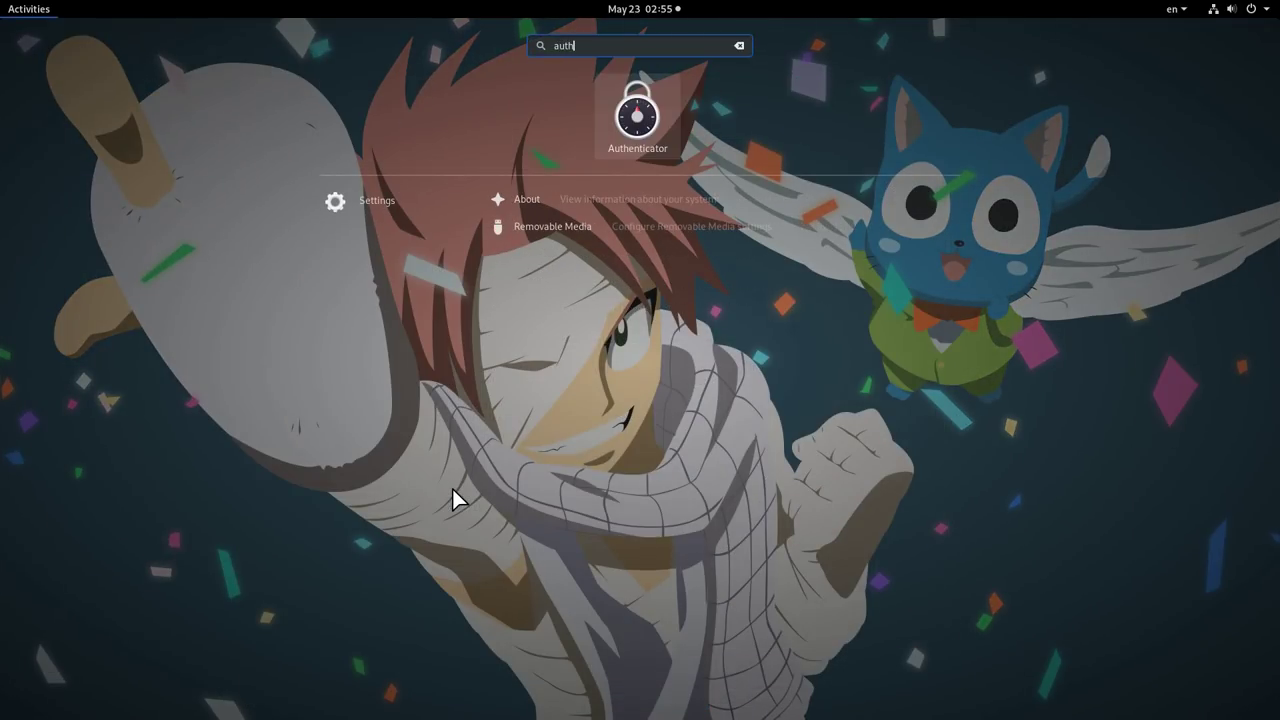
left_click(638, 118)
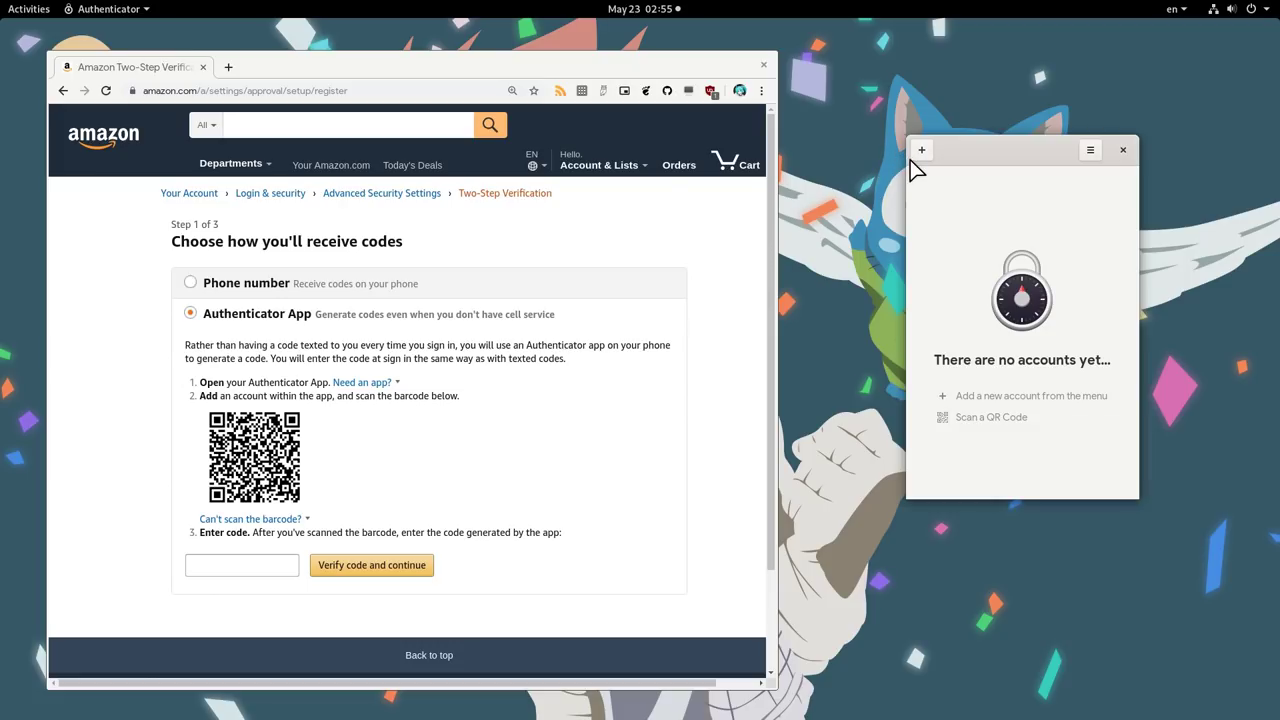
- Start a new Authenticator account with Amazon selected as the provider
left_click(921, 155)
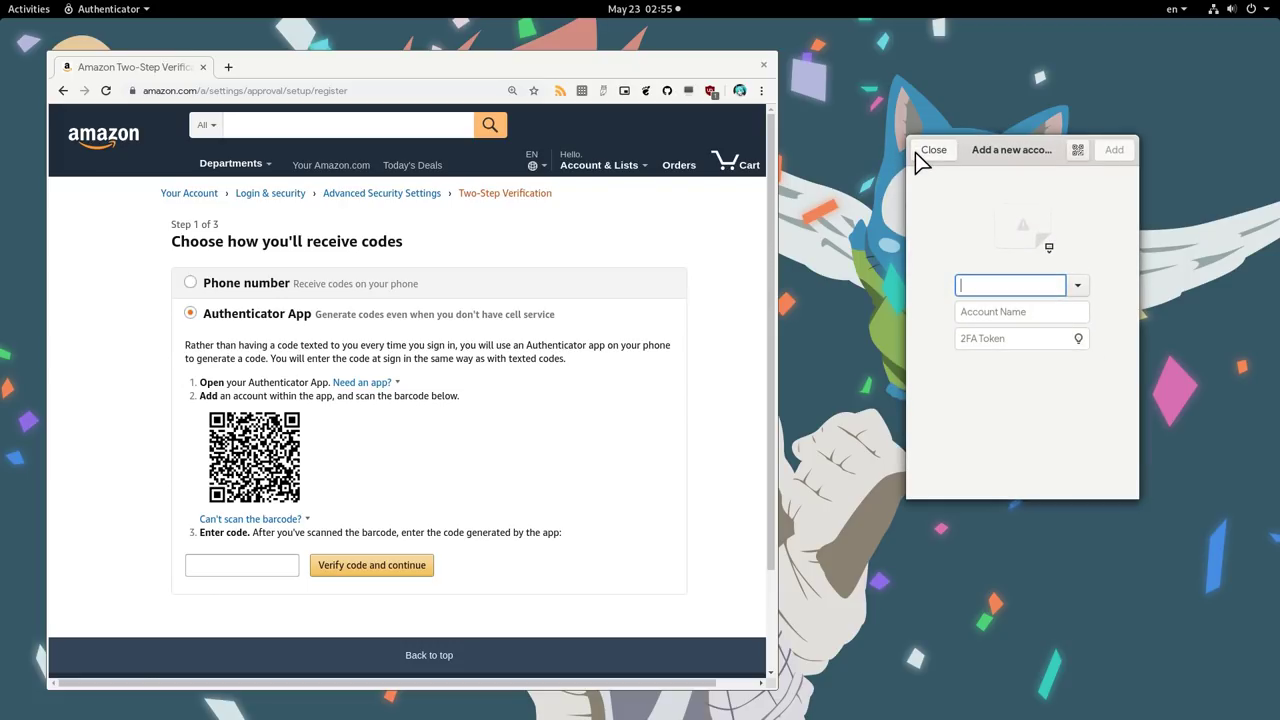
type("Amazon")
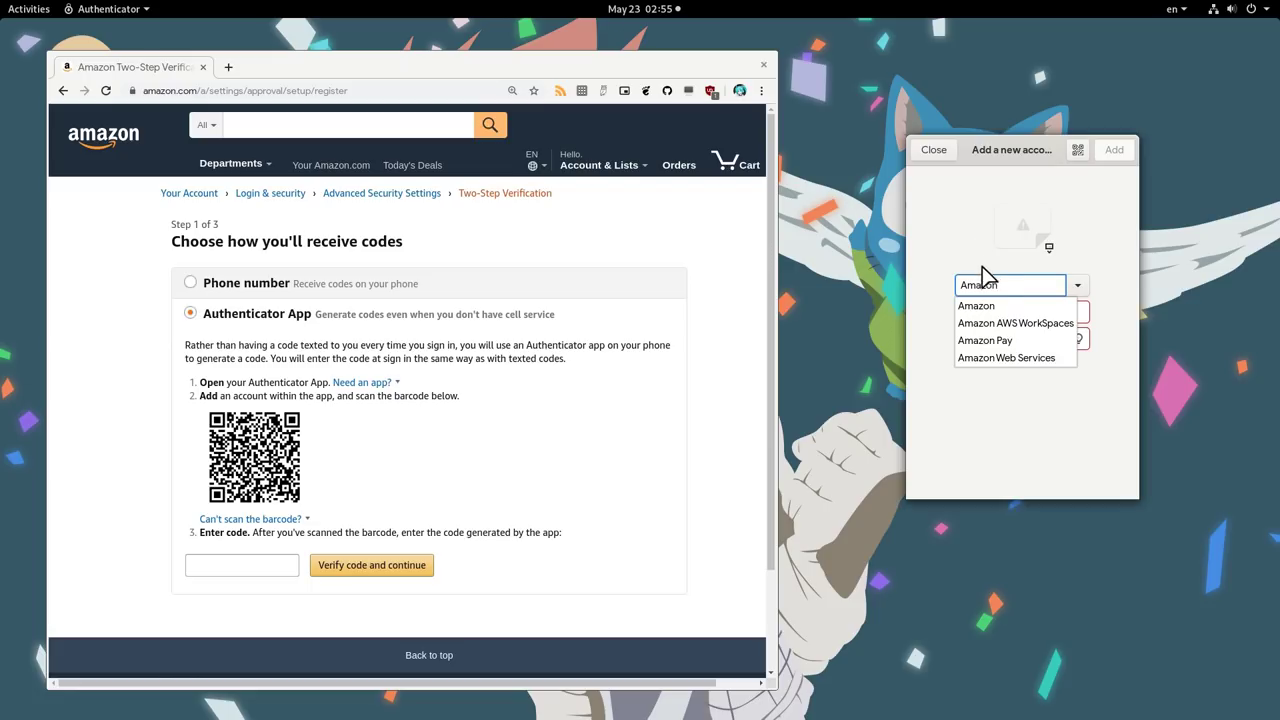
left_click(973, 306)
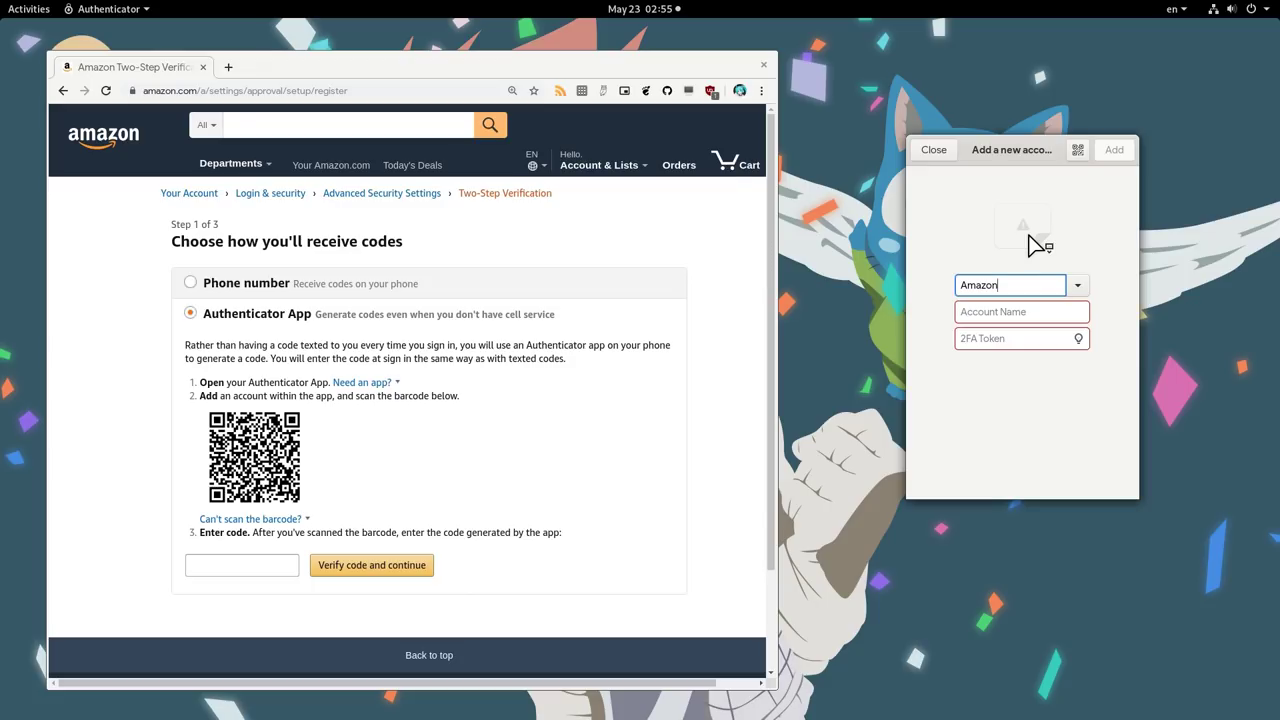
- Set mm.jpg as the Amazon account's image and enter the account's e-mail address as its name
left_click(1029, 236)
left_click(567, 128)
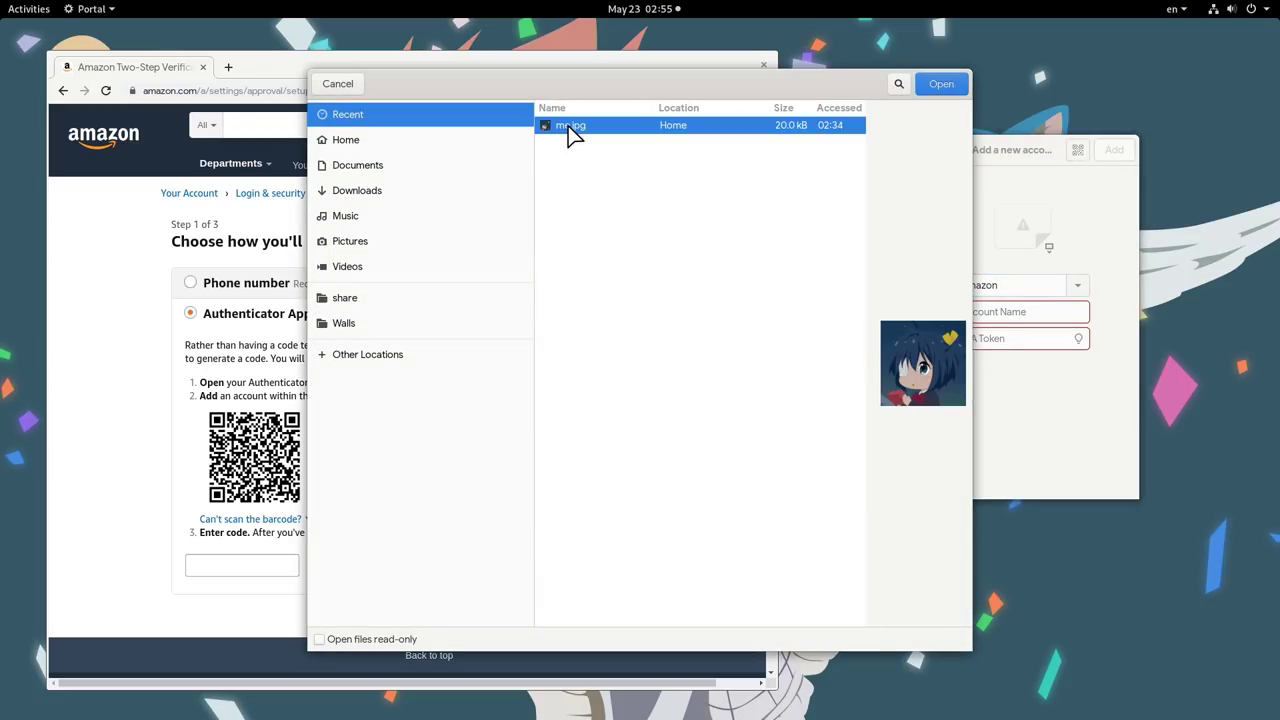
left_click(935, 86)
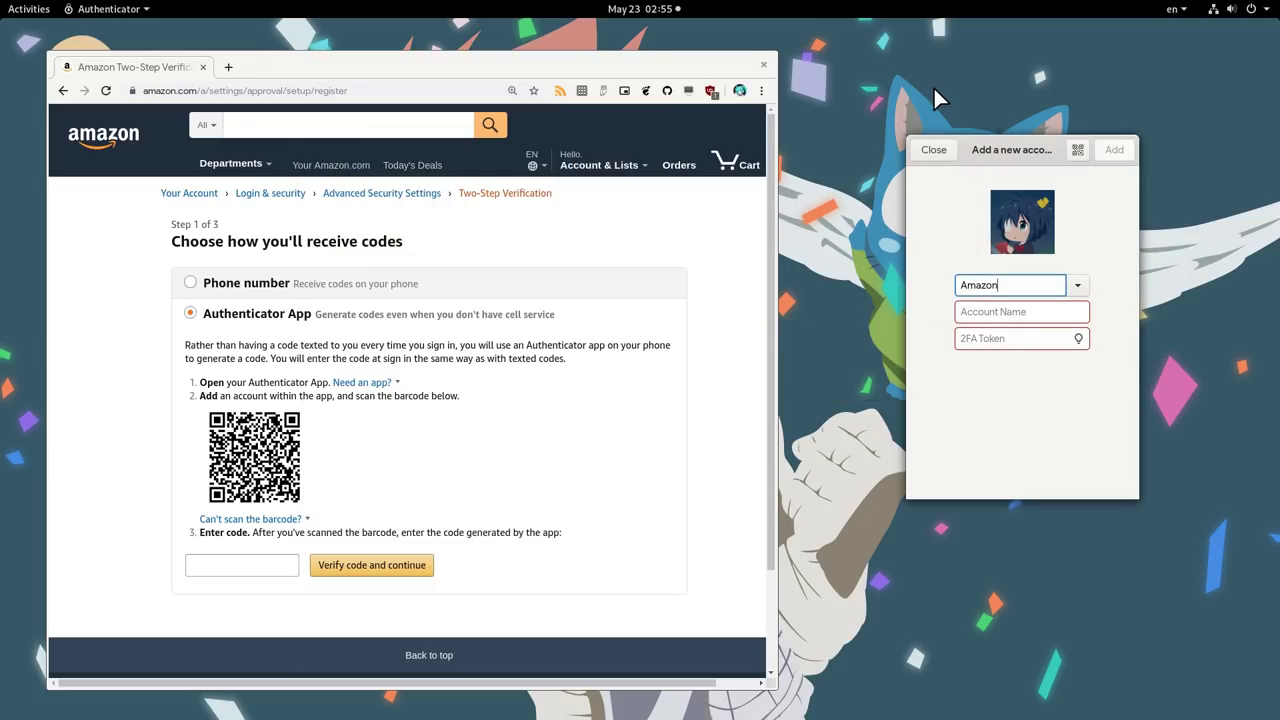
left_click(1034, 315)
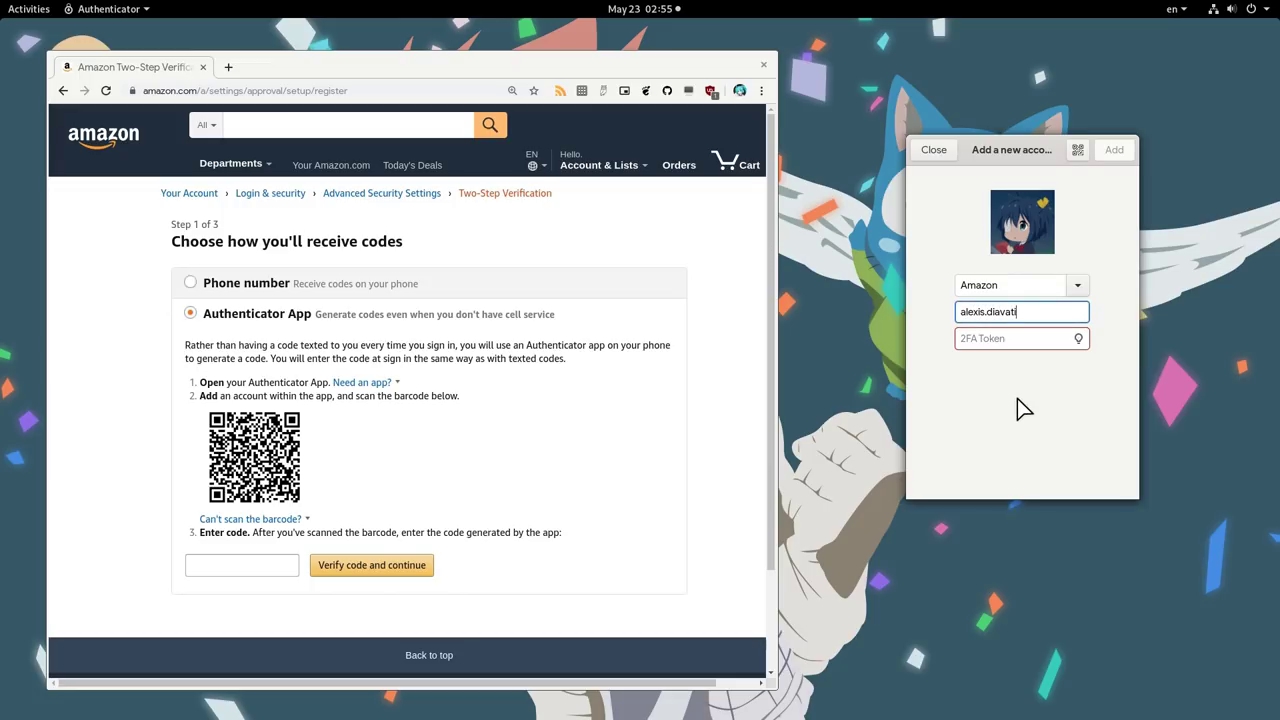
- Scan the QR code on the Amazon page for the token and add the Amazon account
left_click(1075, 154)
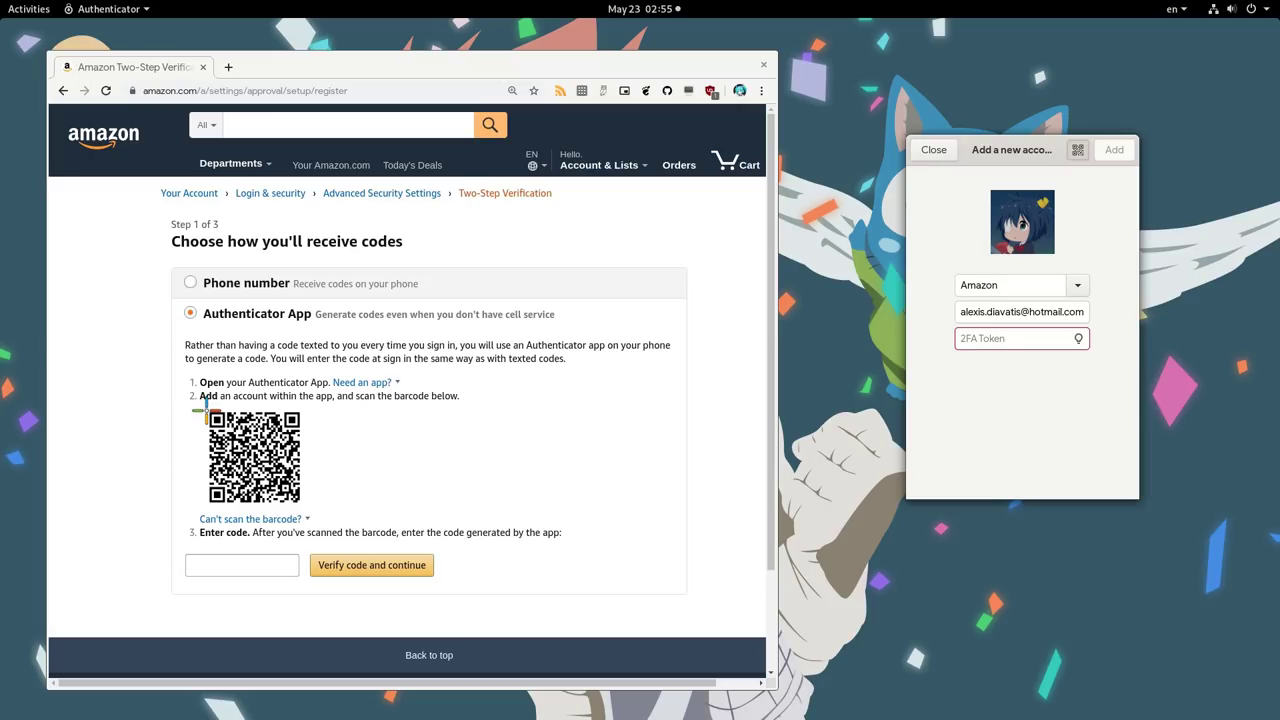
left_click_drag(206, 410, 302, 506)
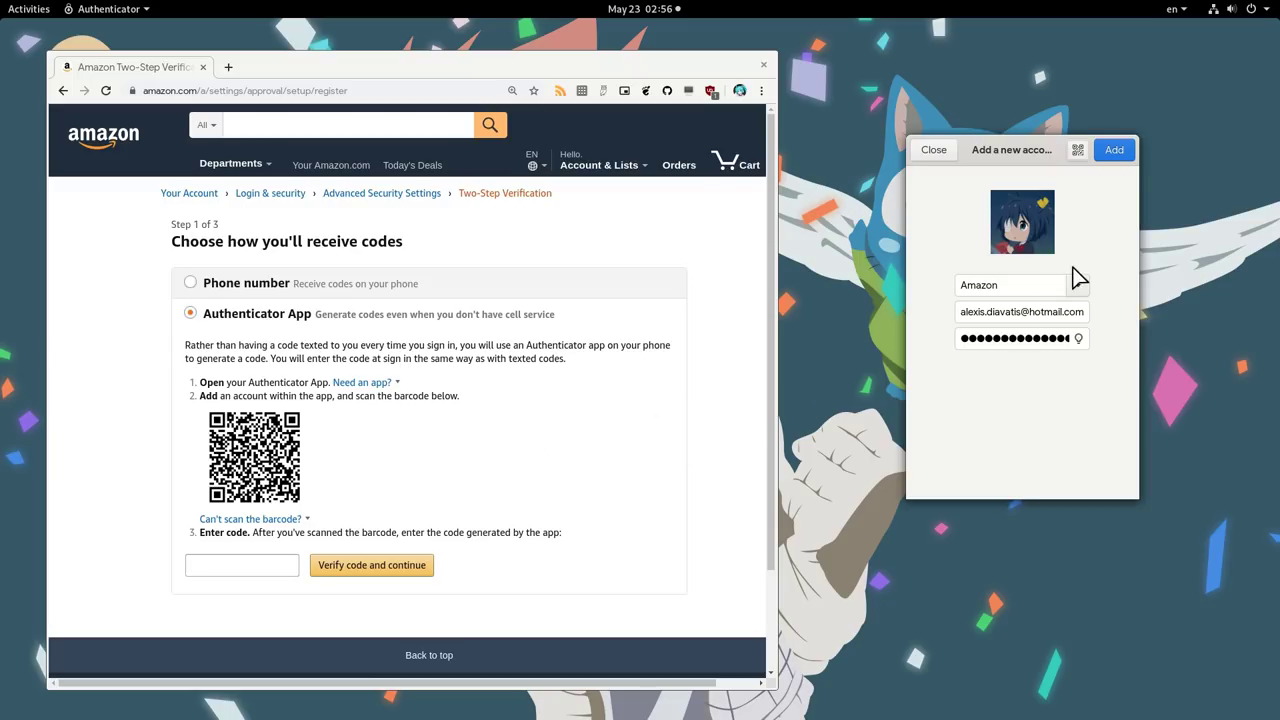
left_click(1112, 152)
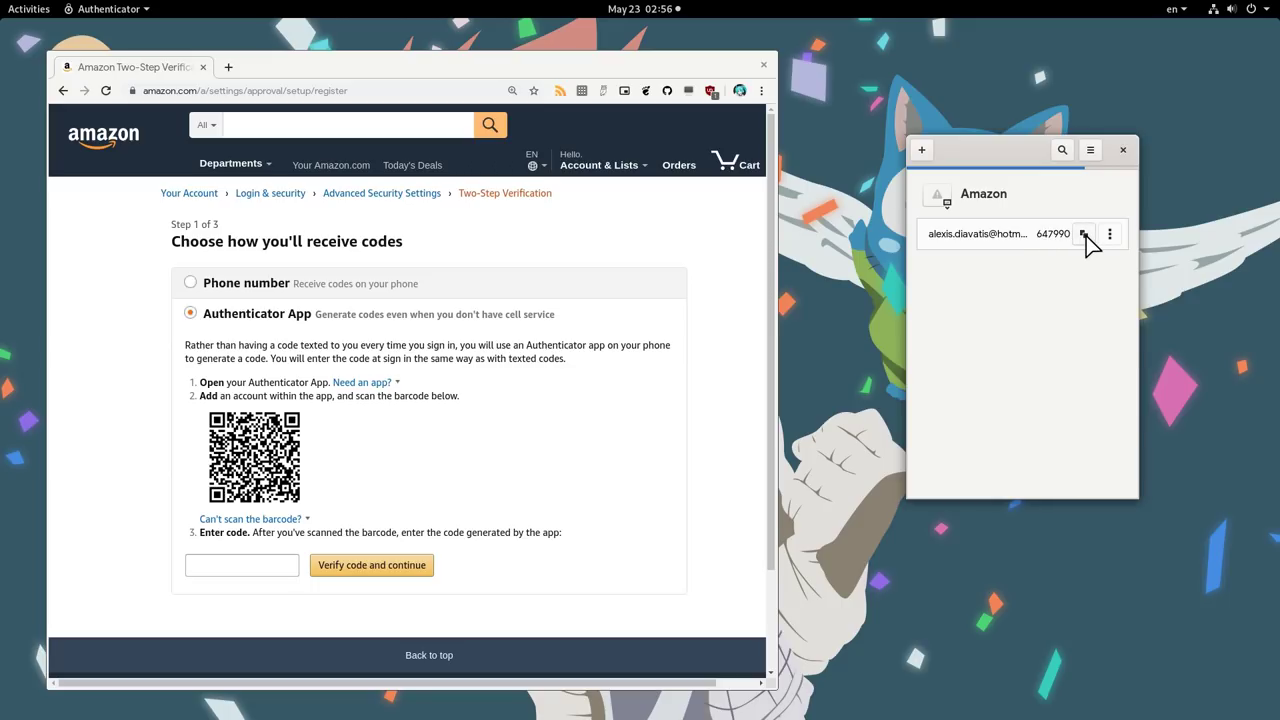
- Paste Authenticator's current Amazon code into the page and verify it
left_click(1084, 234)
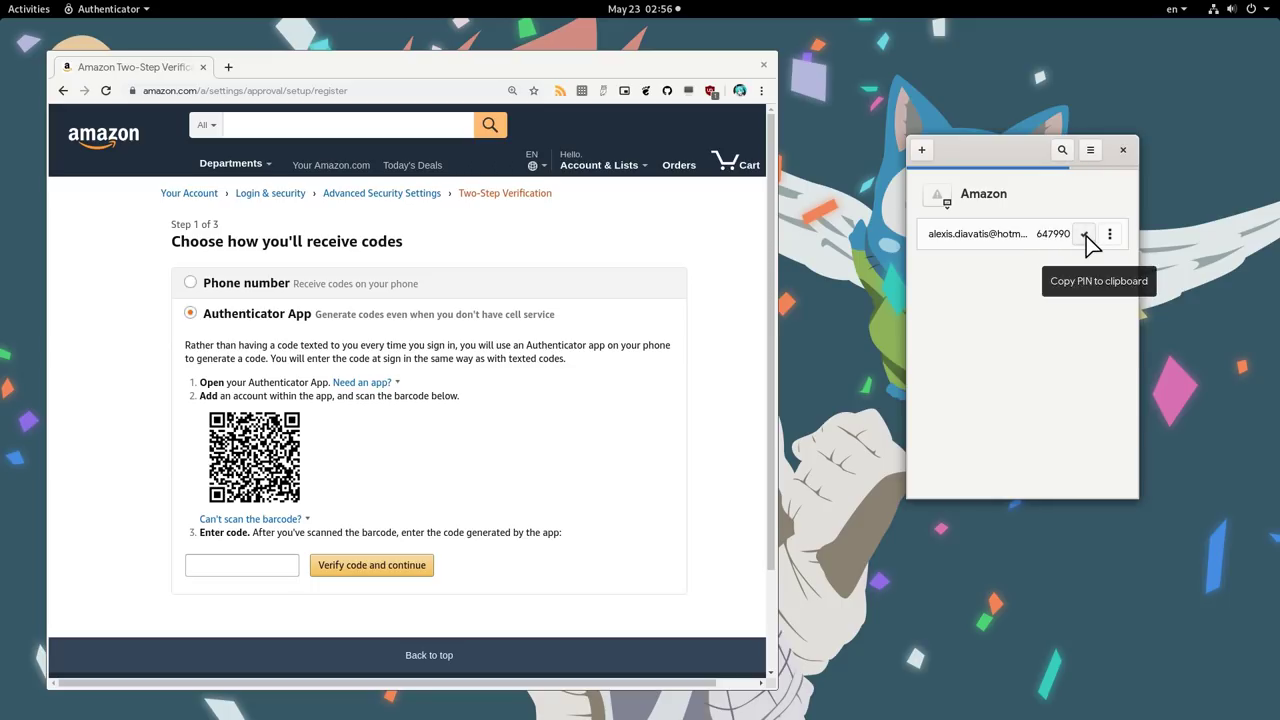
left_click(233, 567)
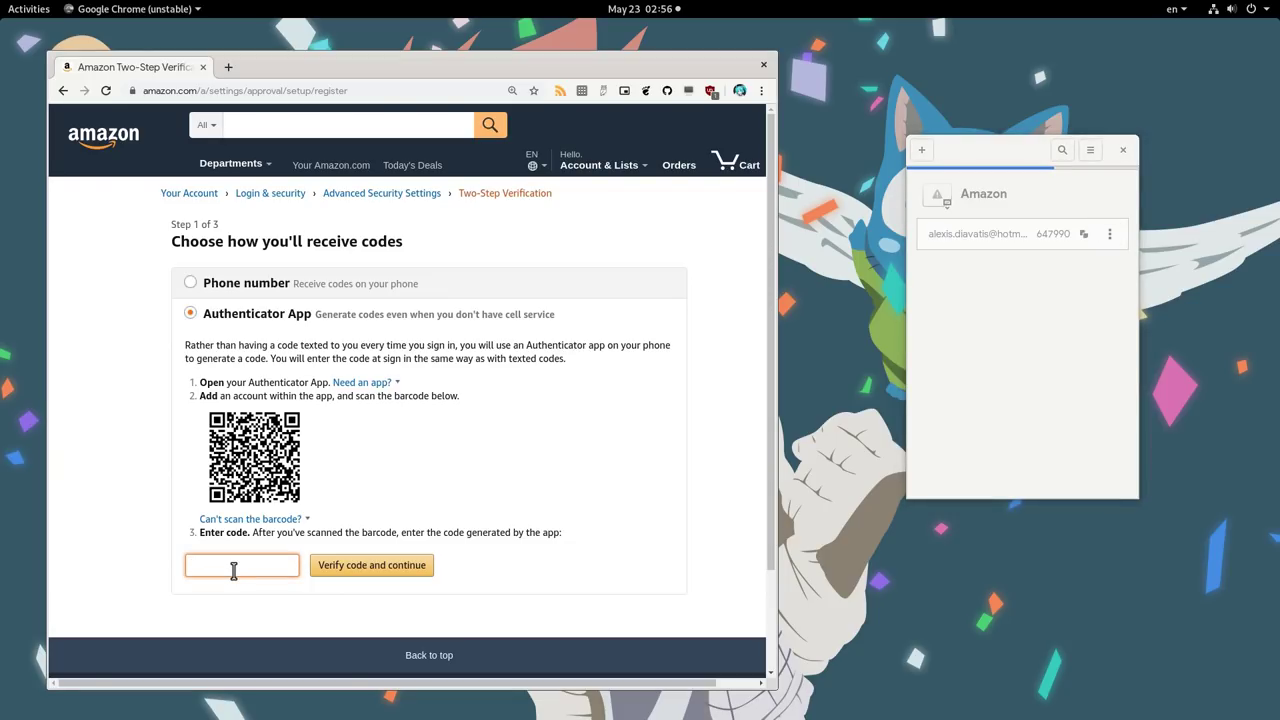
key("ctrl+v")
left_click(370, 567)
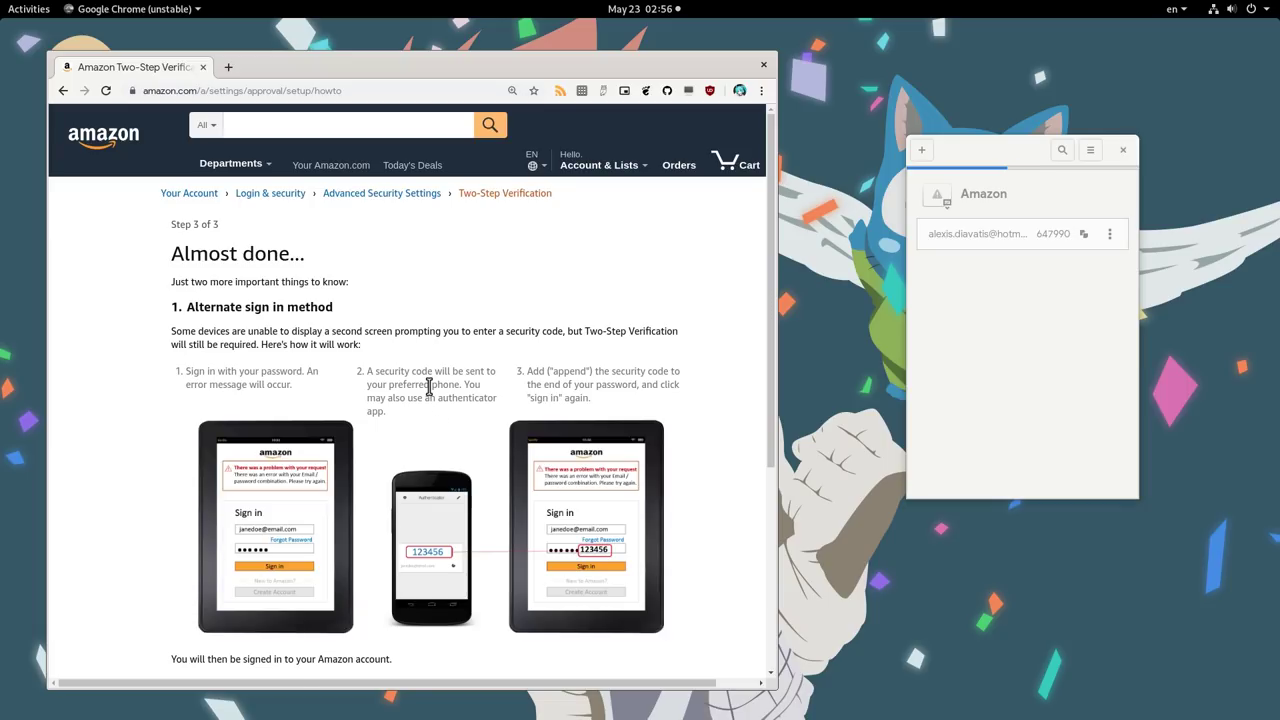
- Turn on Two-Step Verification with 'Don't require codes on this browser' ticked
scroll(429, 386, "down", 3)
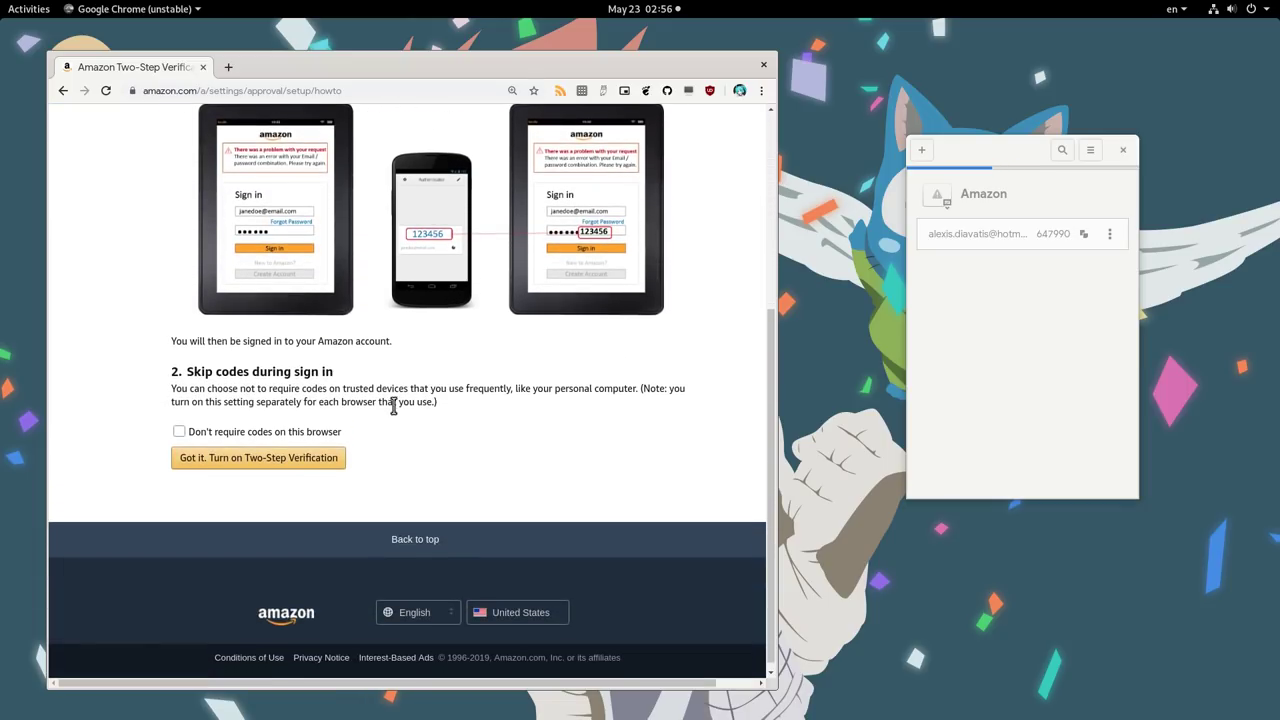
left_click(300, 432)
left_click(296, 465)
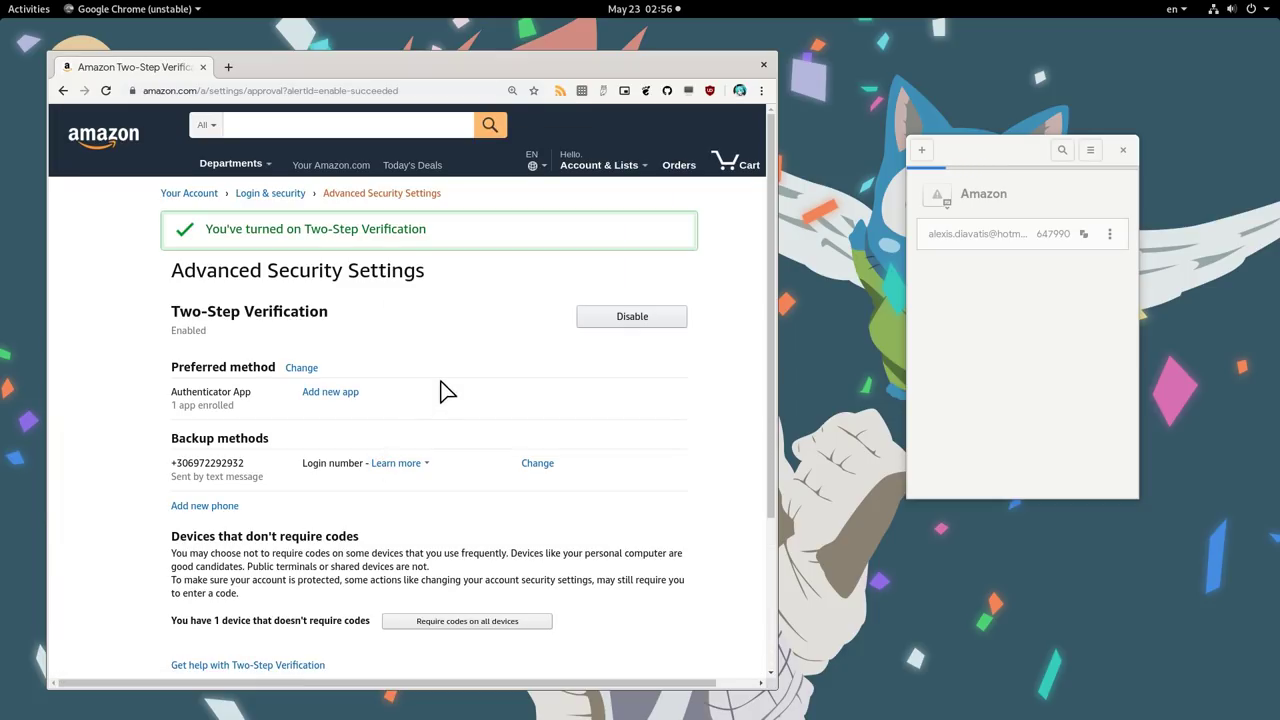
- Browse Authenticator's Backup and Restore submenus, returning to the main menu after each
left_click(940, 299)
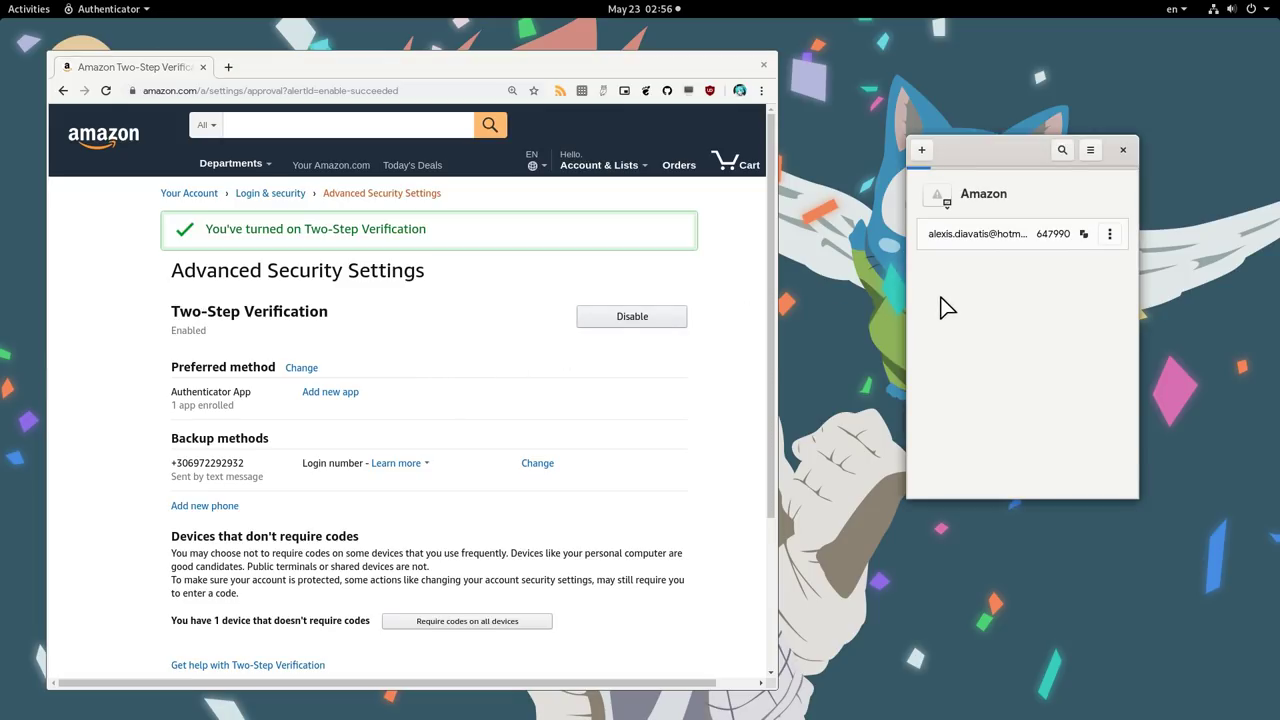
left_click(1091, 151)
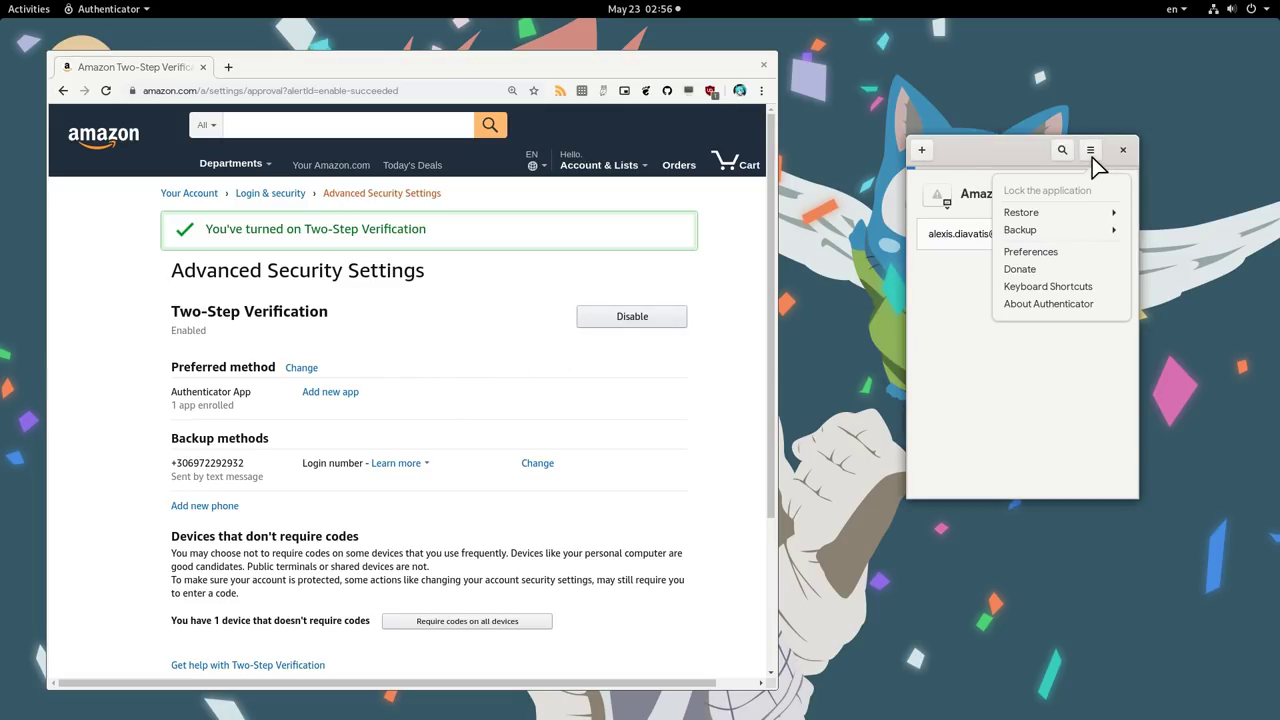
left_click(1078, 229)
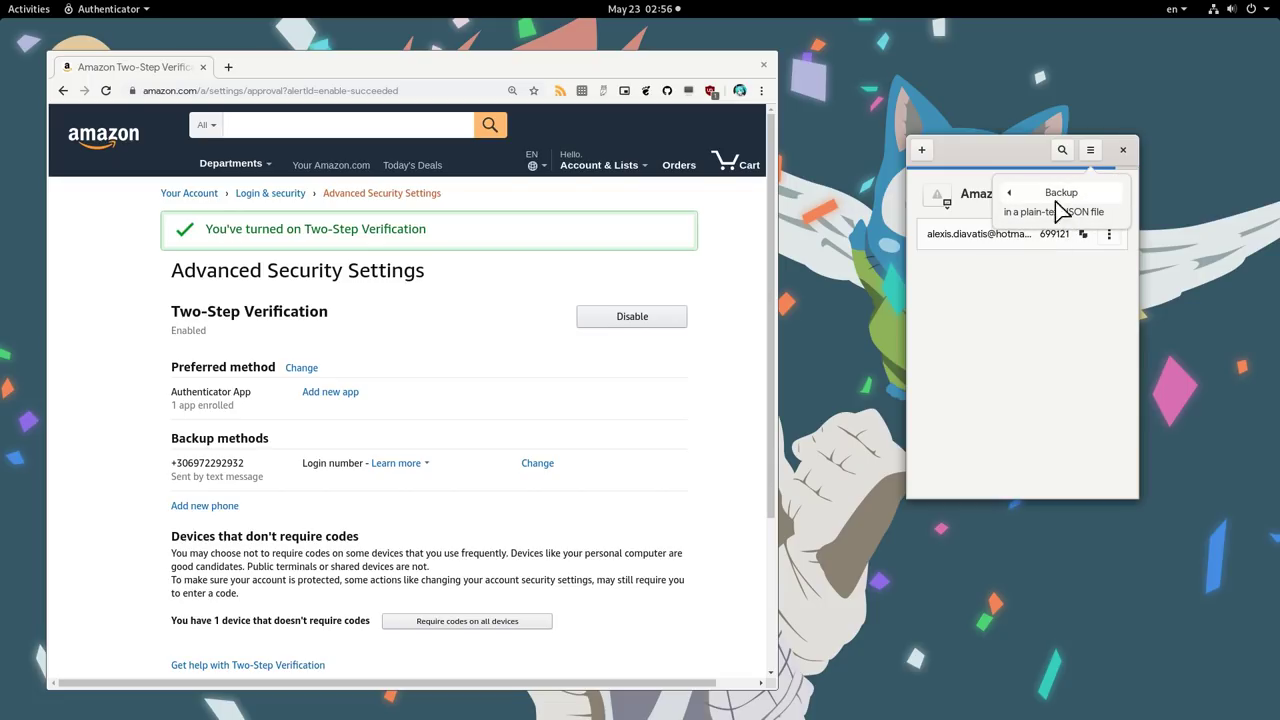
left_click(1062, 194)
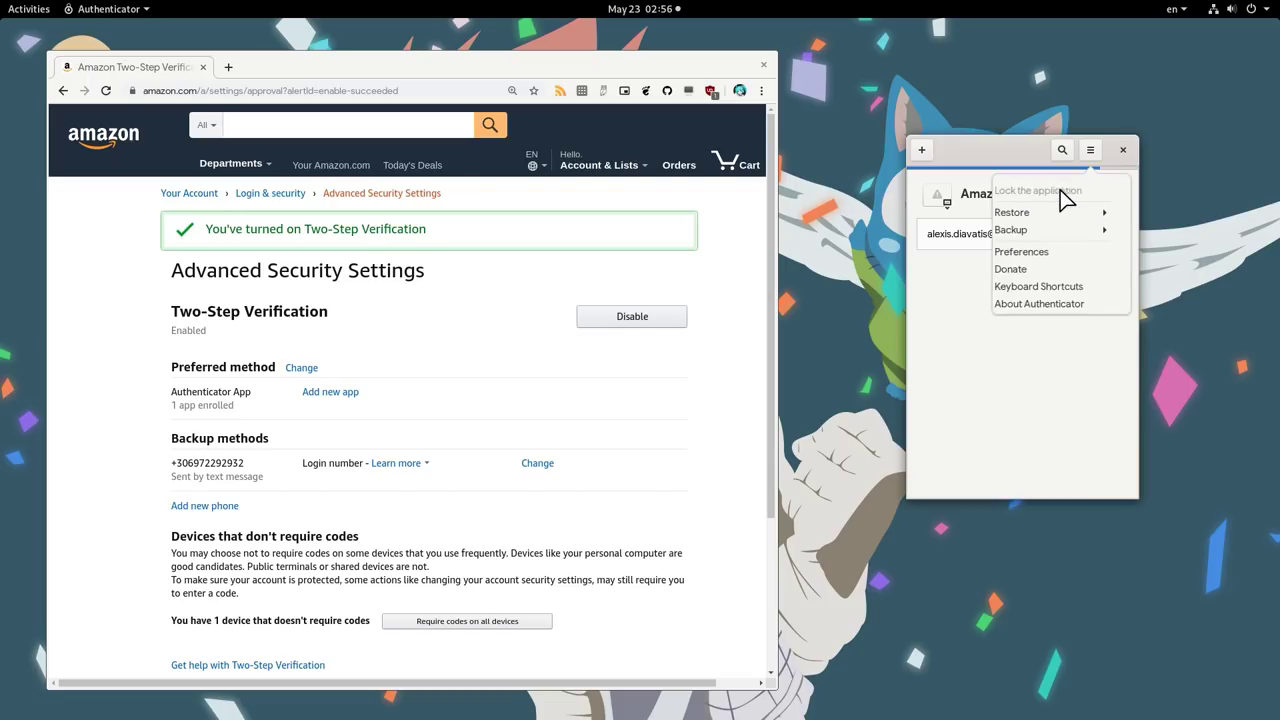
left_click(1049, 213)
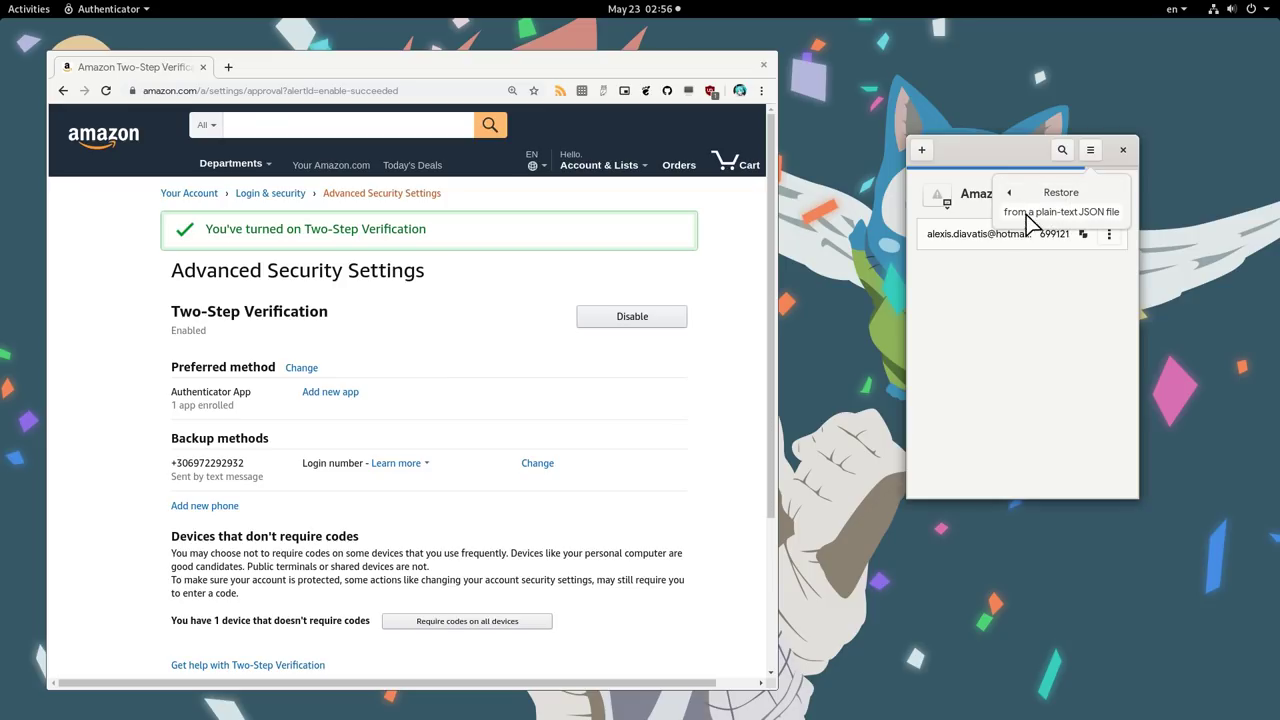
left_click(1053, 197)
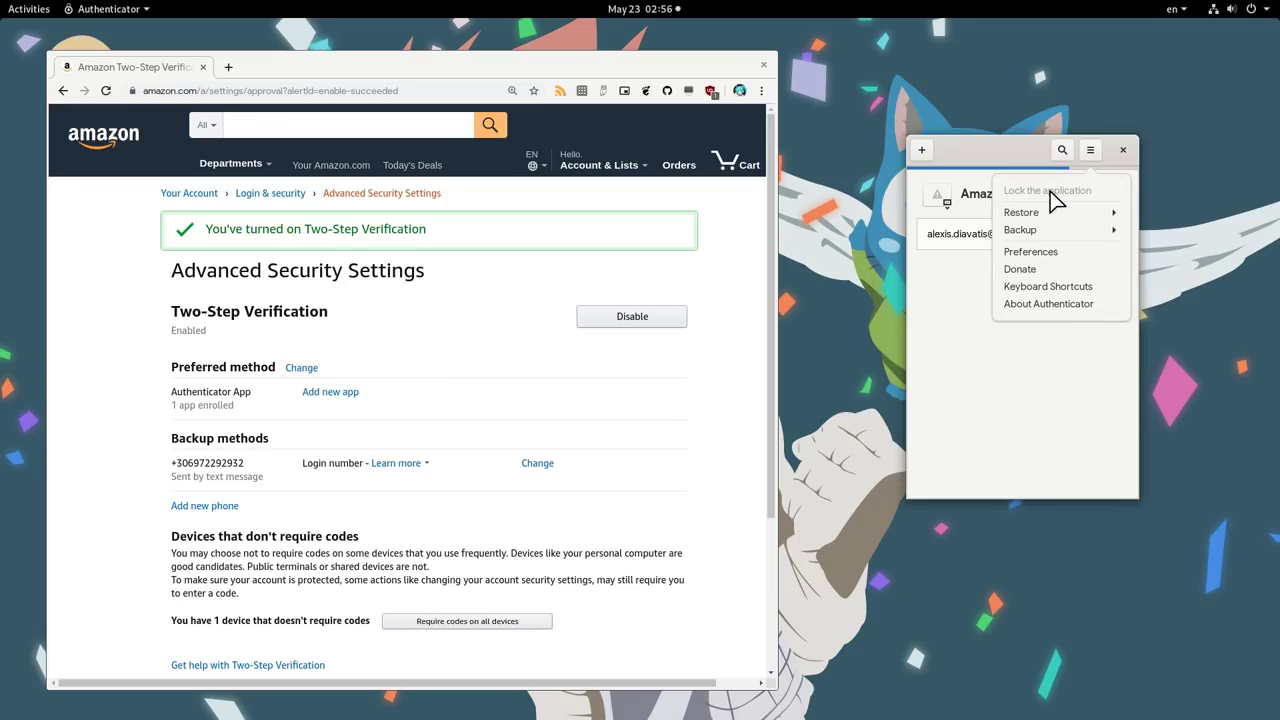
- In Authenticator Preferences, enable Dark Theme and Lock the application, leaving Night Light off
left_click(1043, 252)
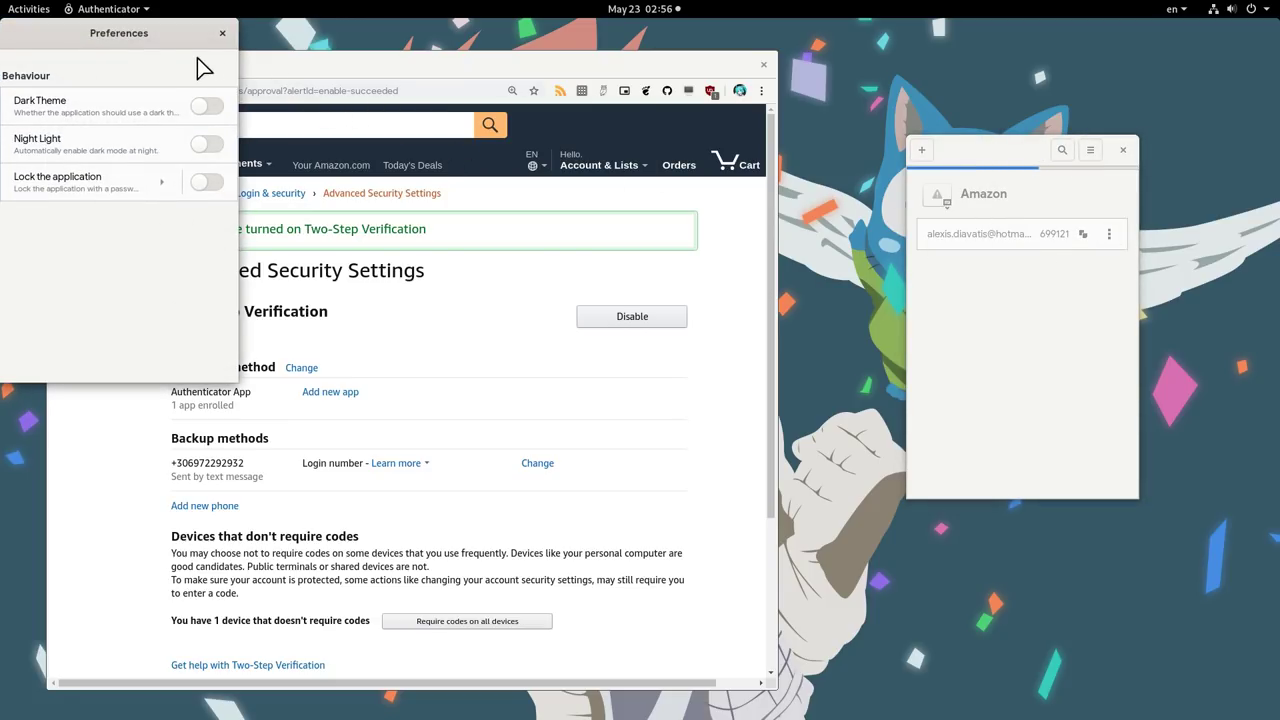
left_click_drag(165, 45, 1051, 148)
left_click(1101, 223)
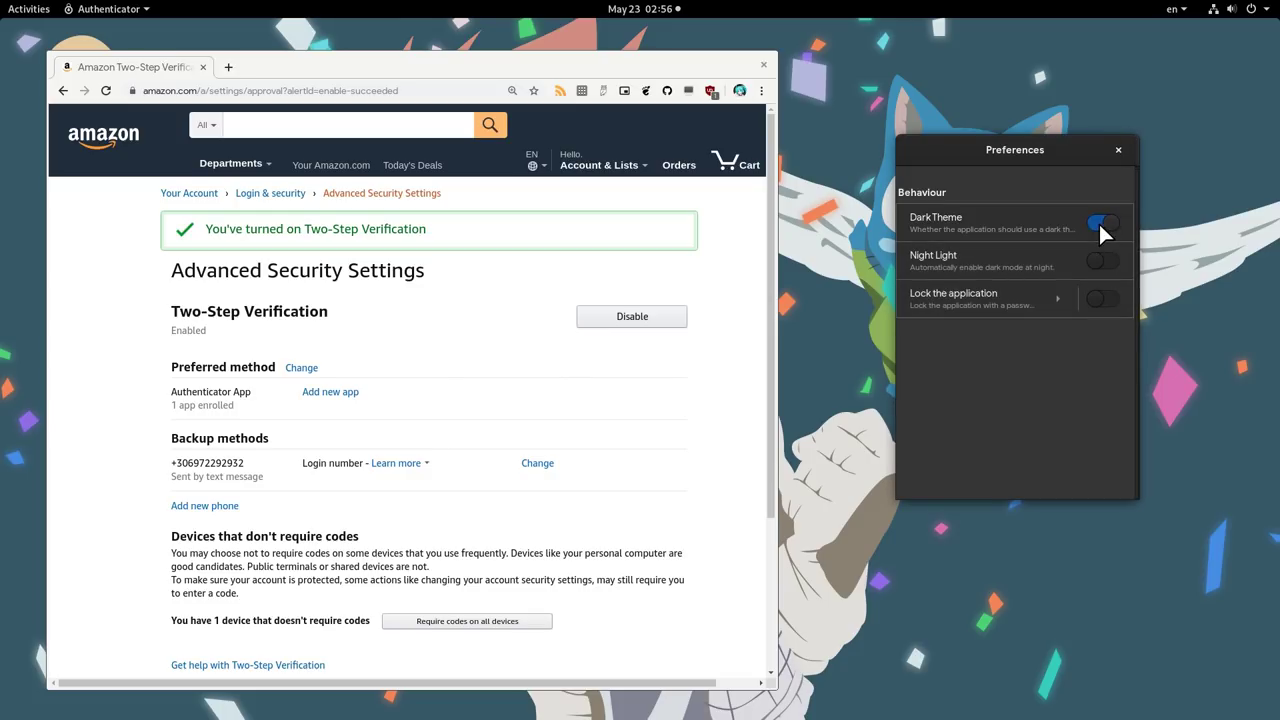
left_click(1103, 260)
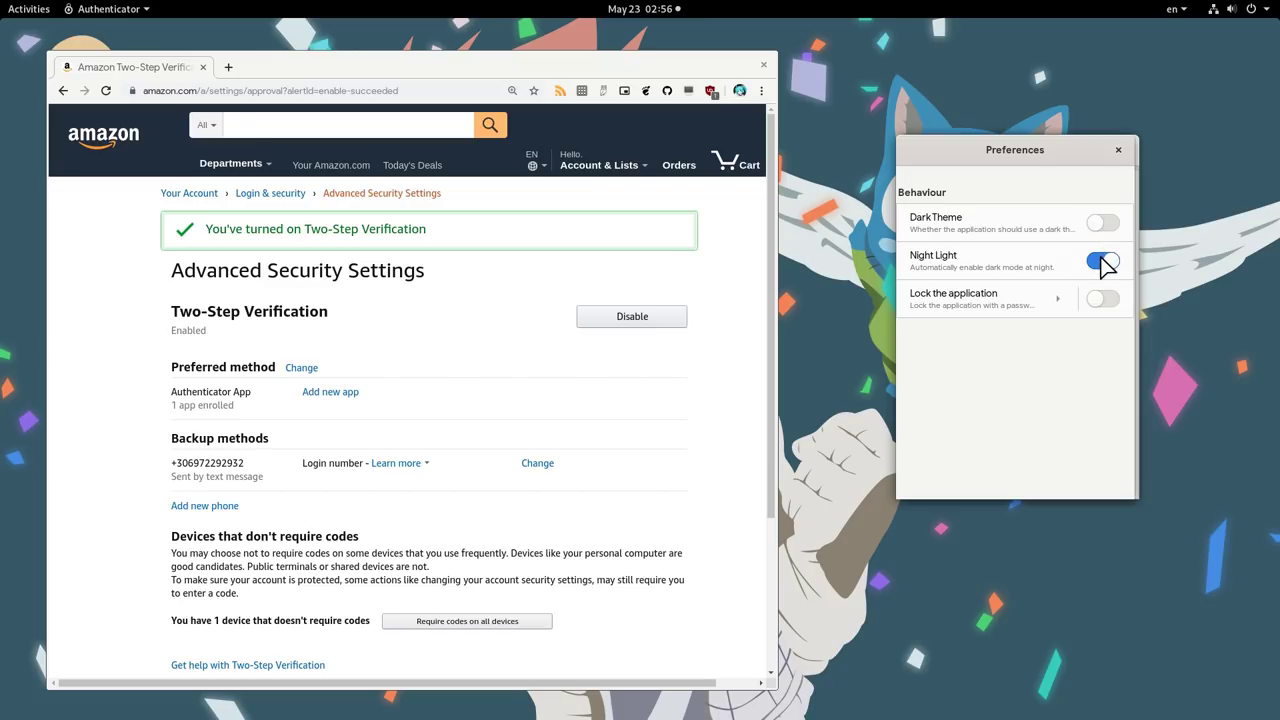
left_click(1104, 262)
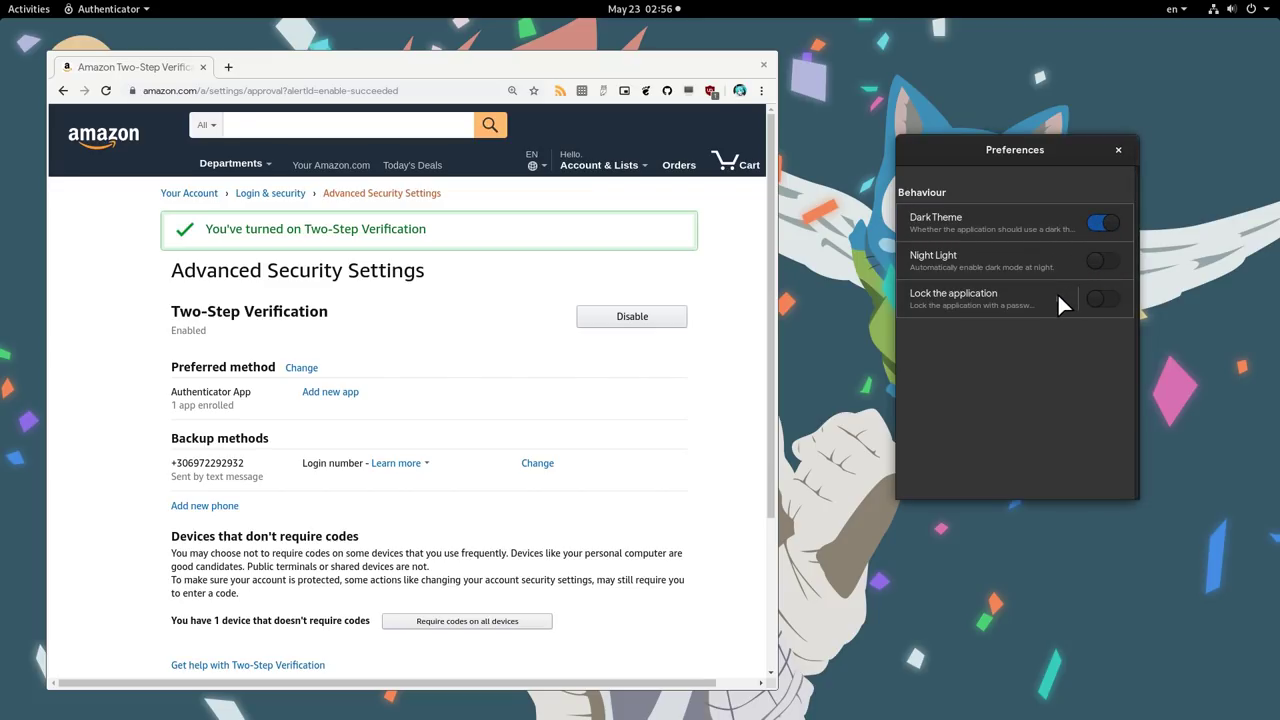
left_click(1089, 294)
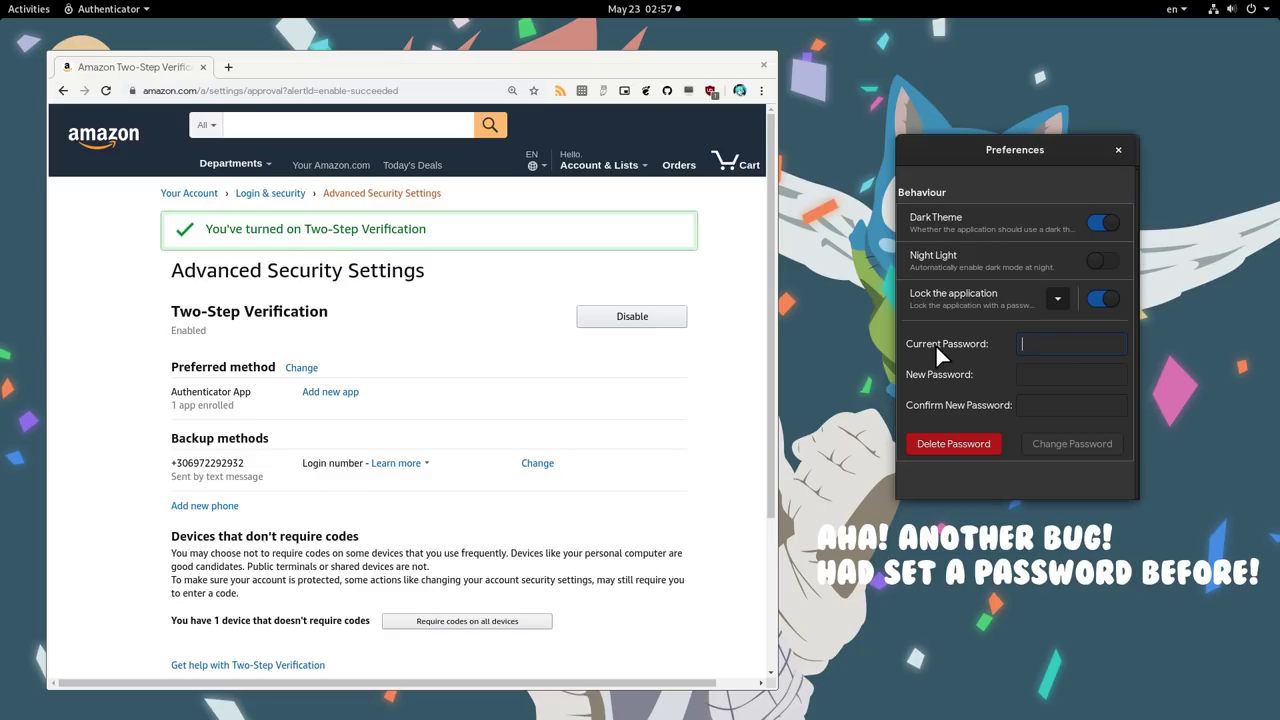
- Enter the lock password in the Current, New and Confirm fields, change it, and close Preferences
type("1234")
left_click(1041, 375)
type("1234")
left_click(1054, 403)
type("1234")
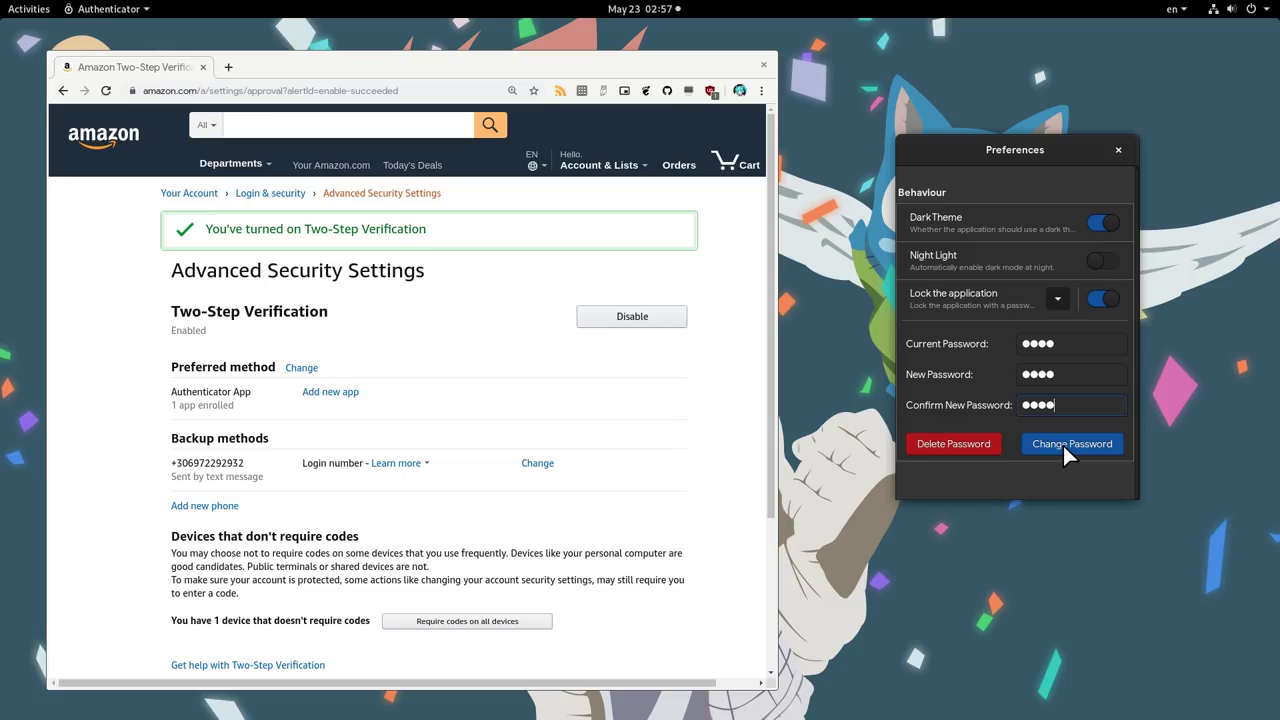
left_click(1062, 443)
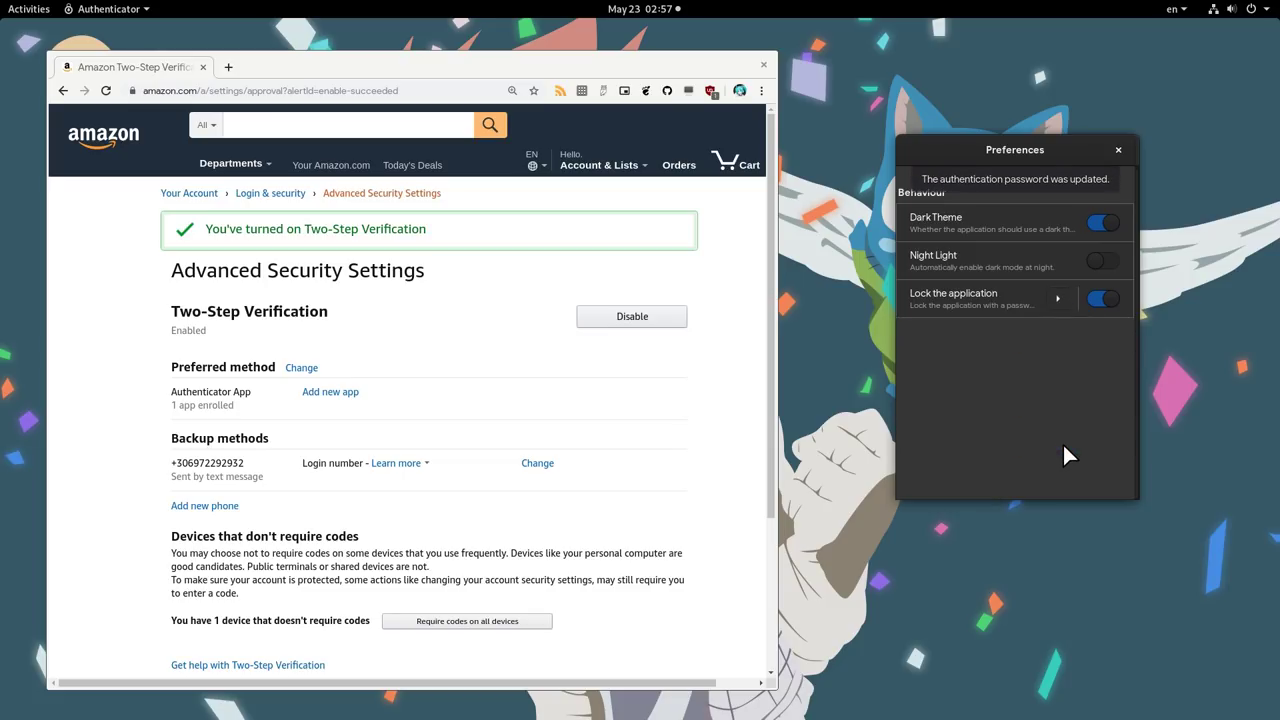
left_click(1118, 150)
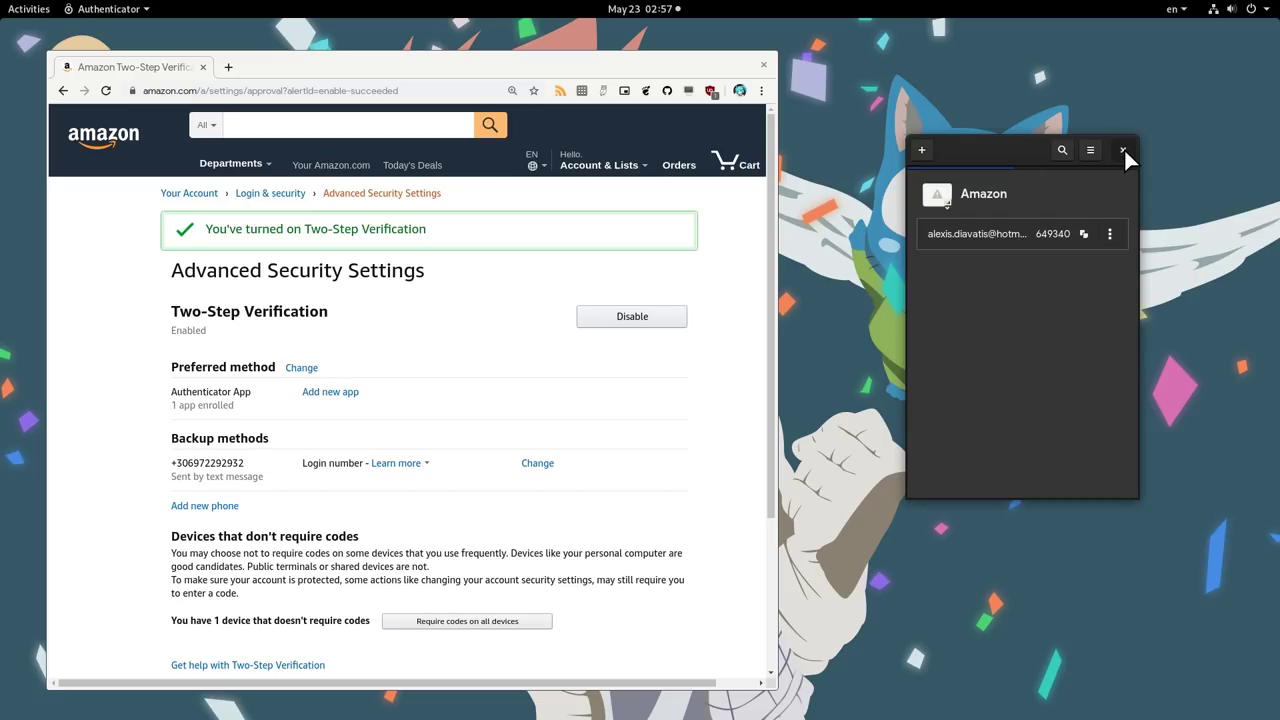
- Close and relaunch Authenticator, then unlock it with the app password
left_click(1123, 150)
key("super")
type("auth")
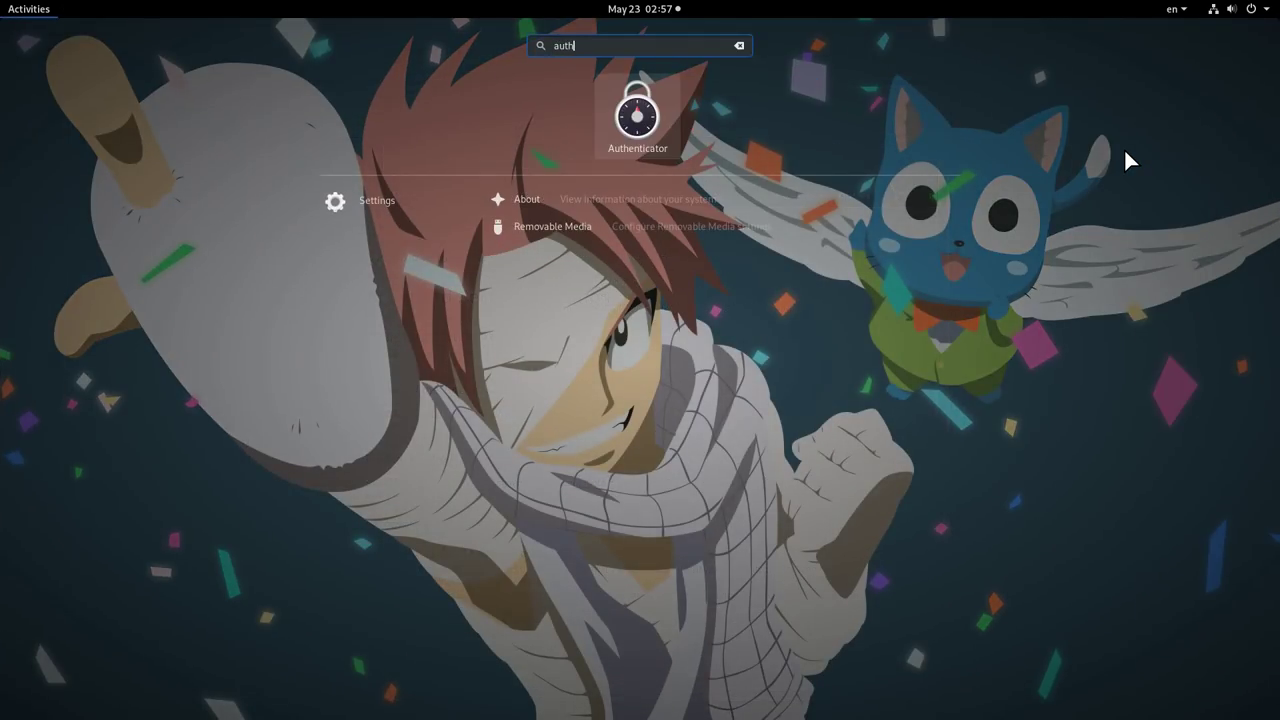
key("super")
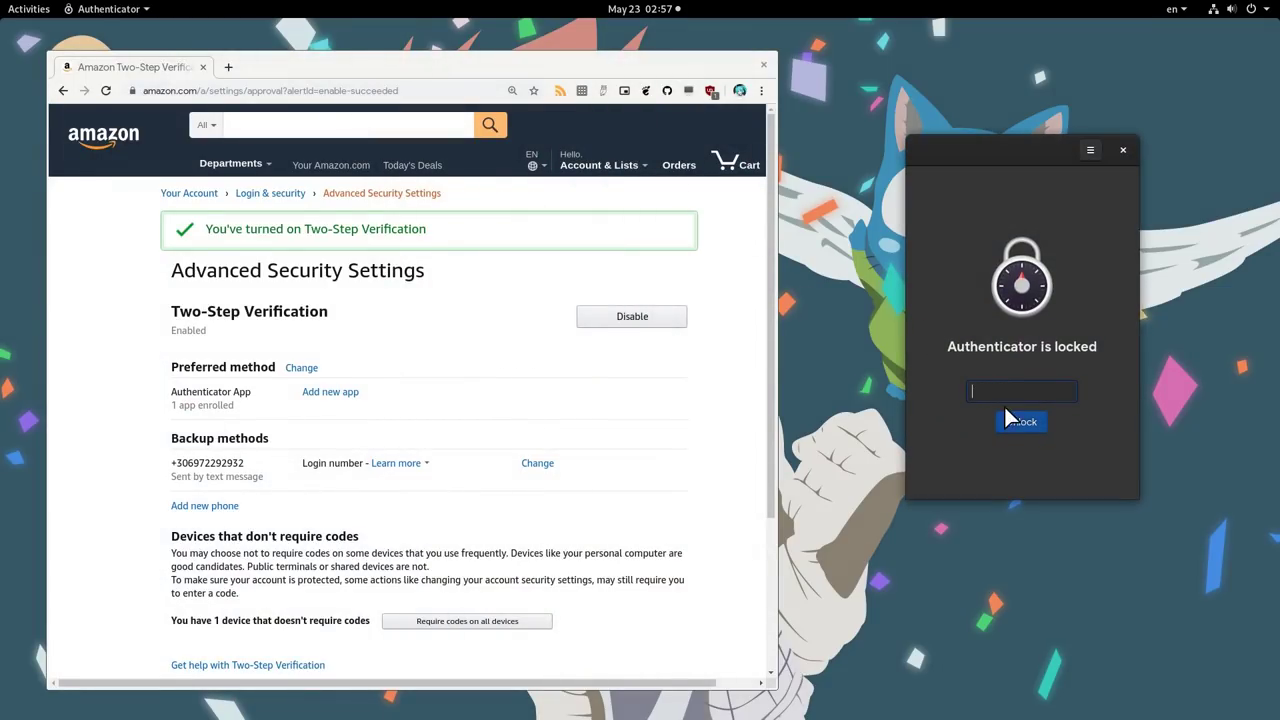
type("****")
left_click(1004, 421)
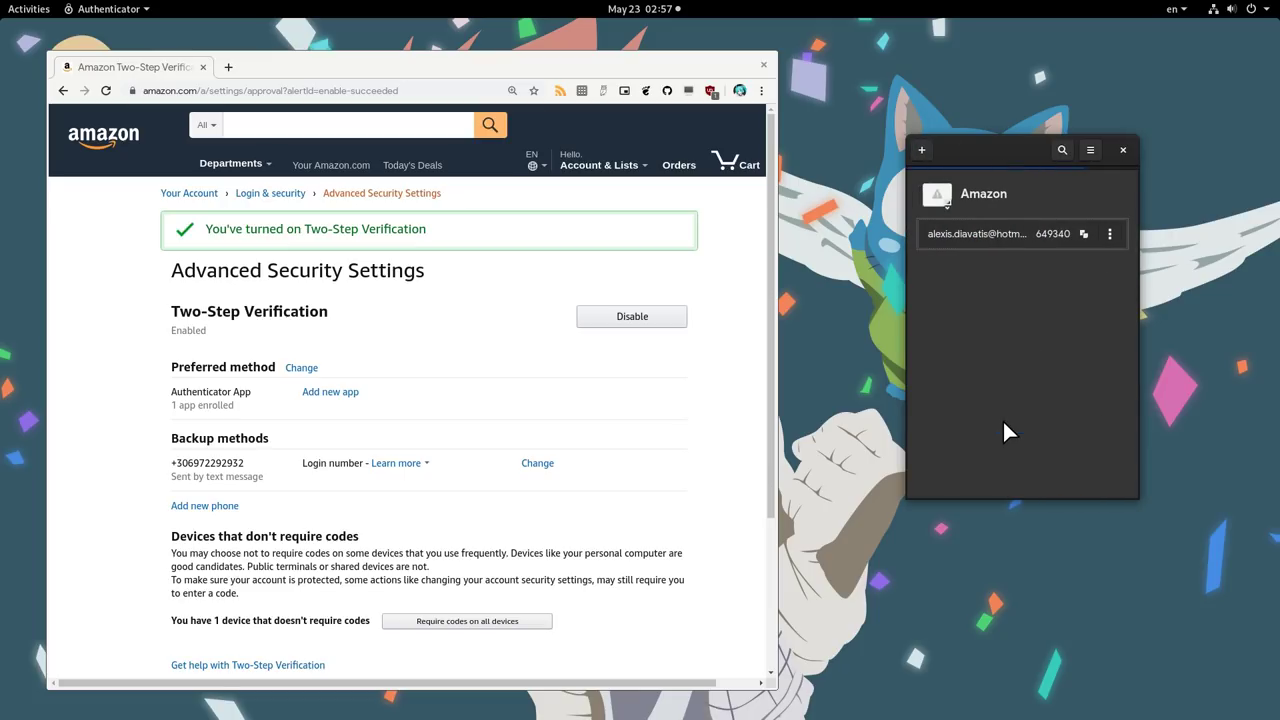
- Begin disabling Amazon's Two-Step Verification, sign in again, and submit Authenticator's current code
left_click(632, 317)
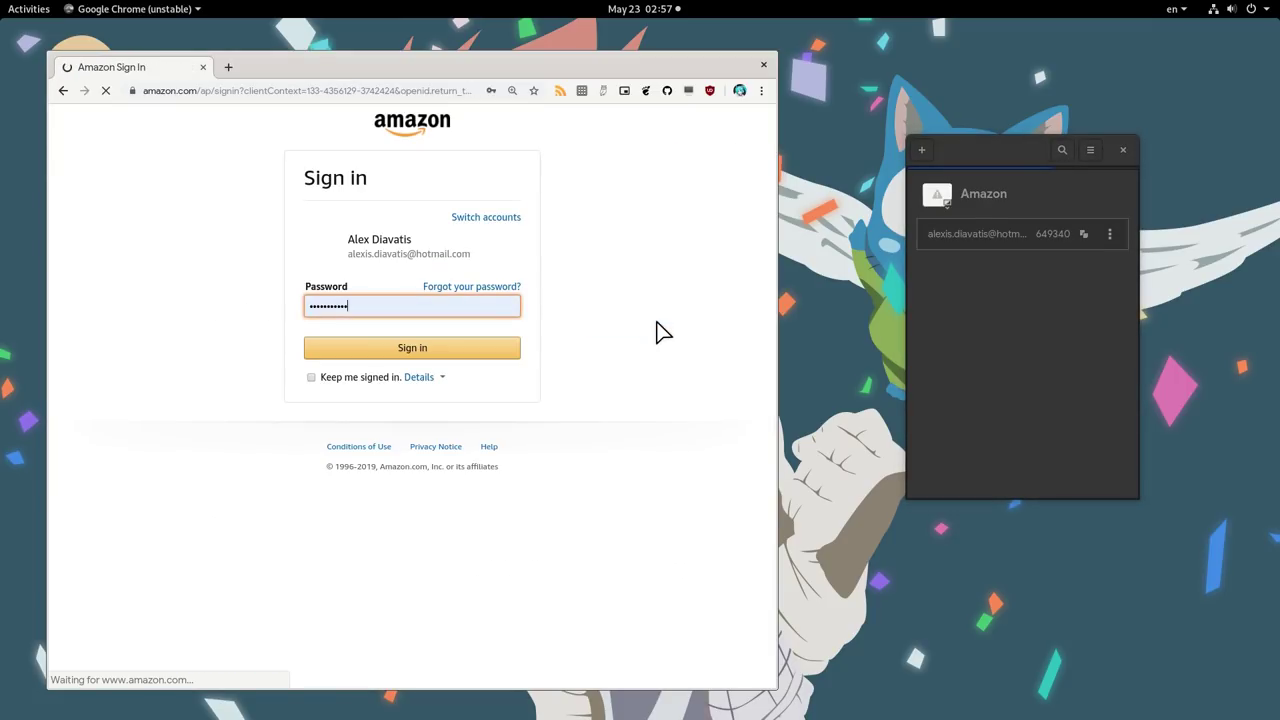
left_click(461, 353)
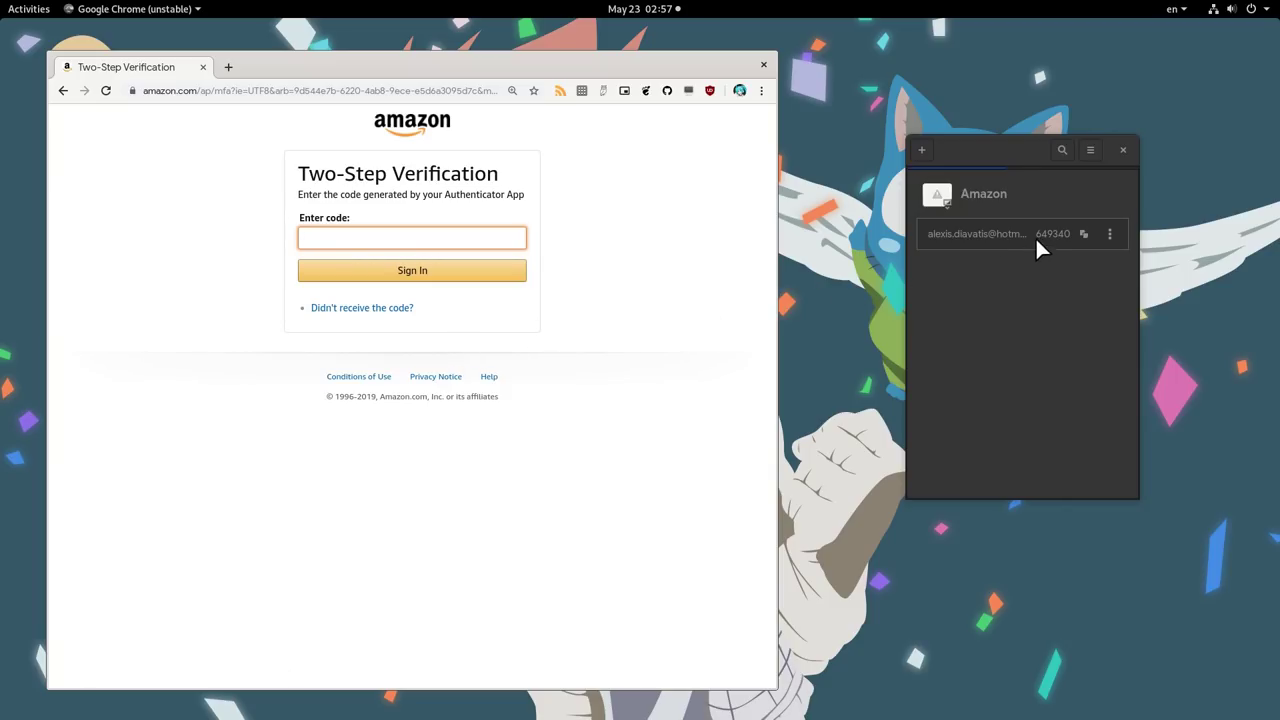
left_click(1082, 228)
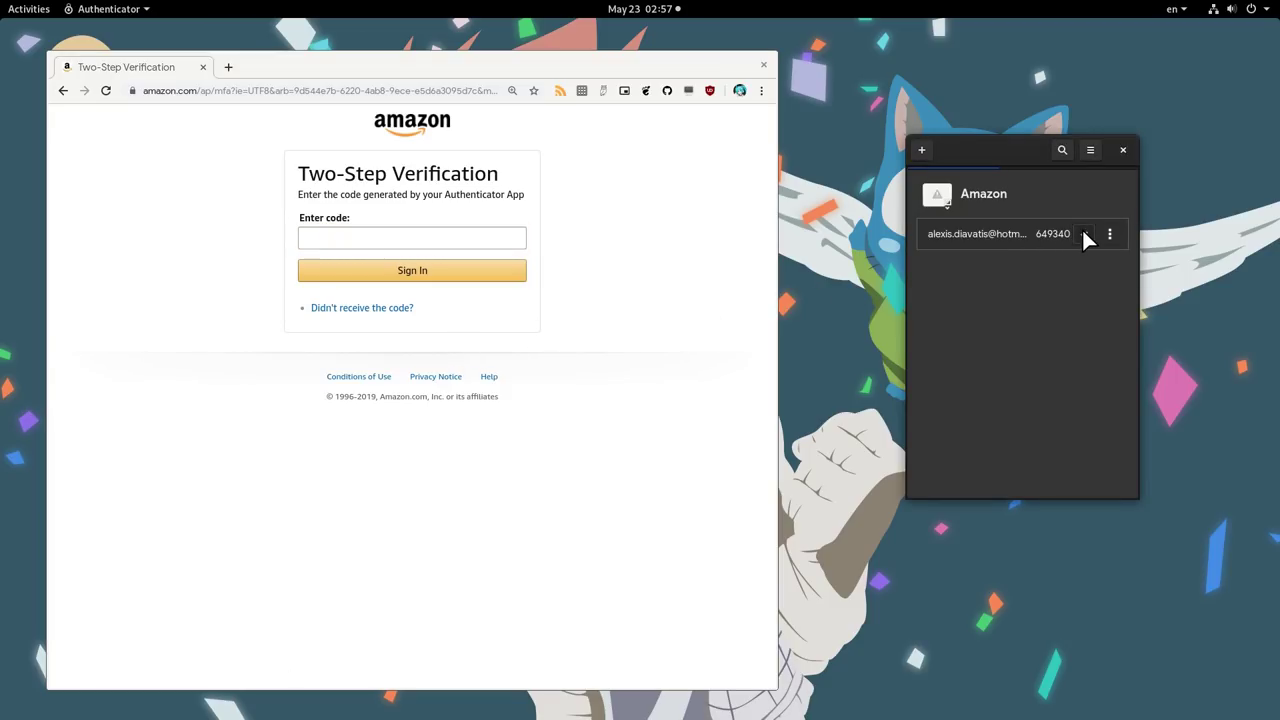
left_click(459, 241)
key("ctrl+v")
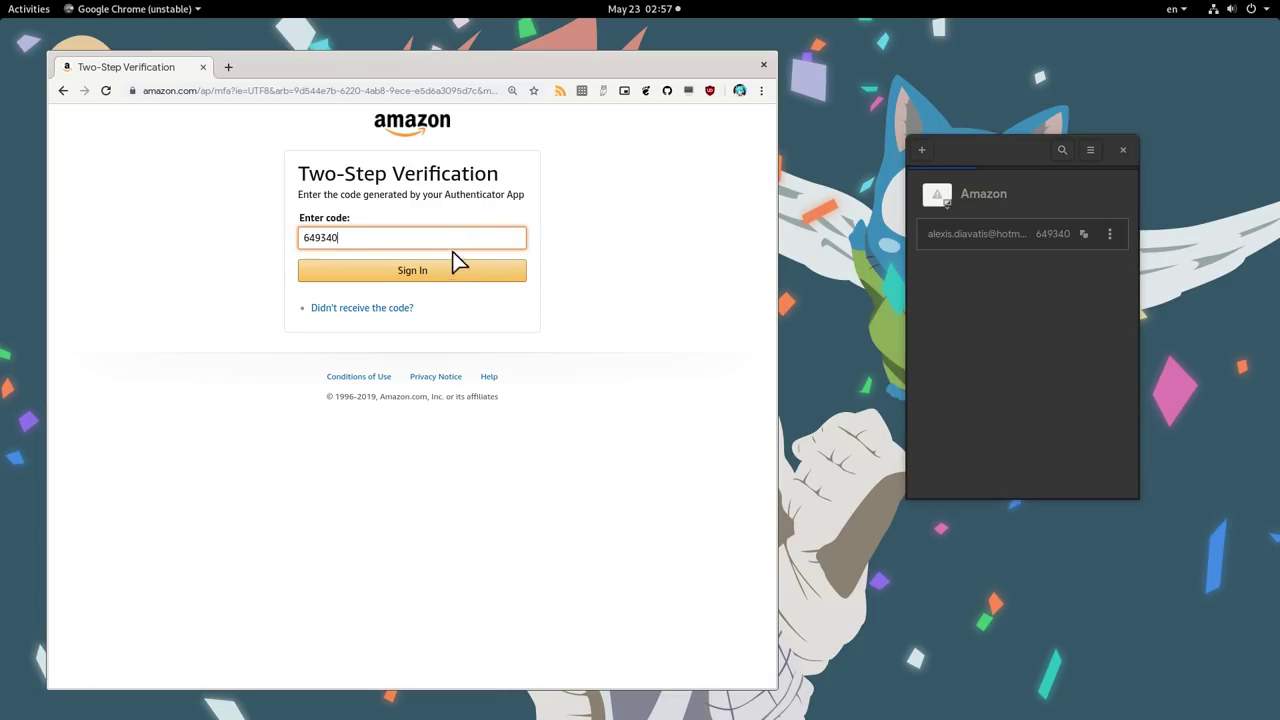
left_click(440, 272)
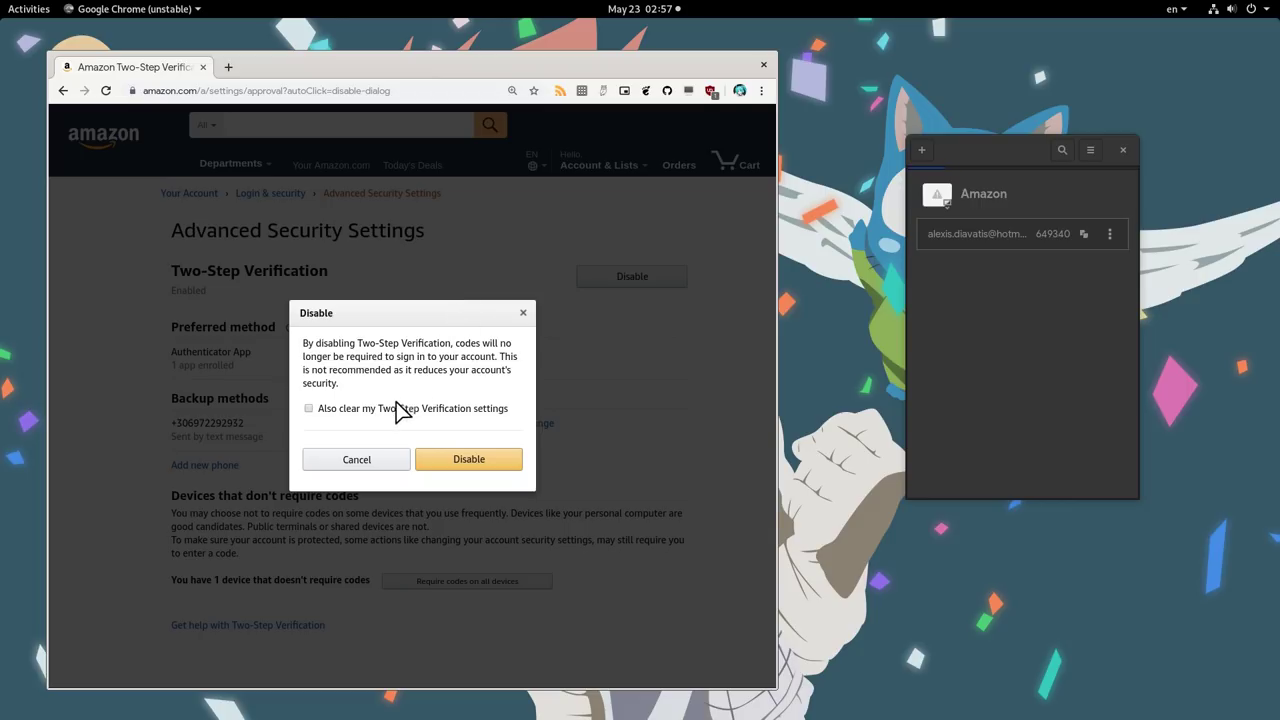
- Confirm disabling Amazon's Two-Step Verification, then move to the empty third workspace
left_click(456, 460)
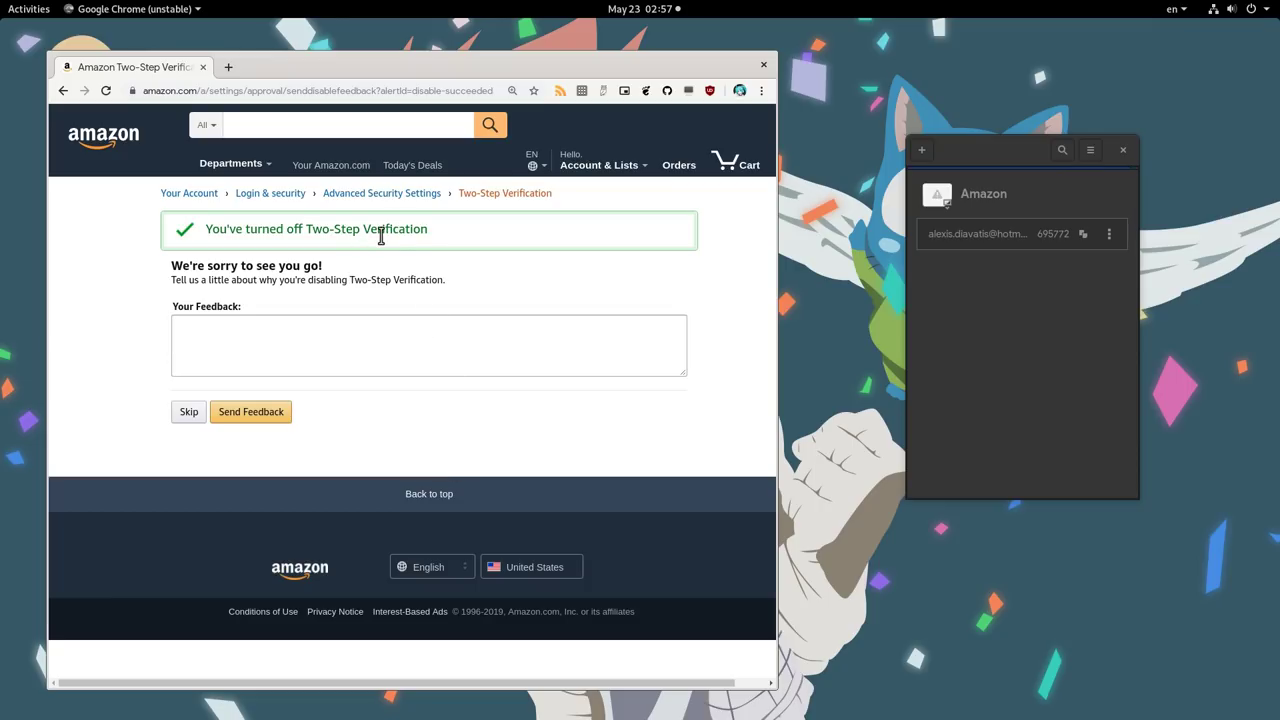
key("super")
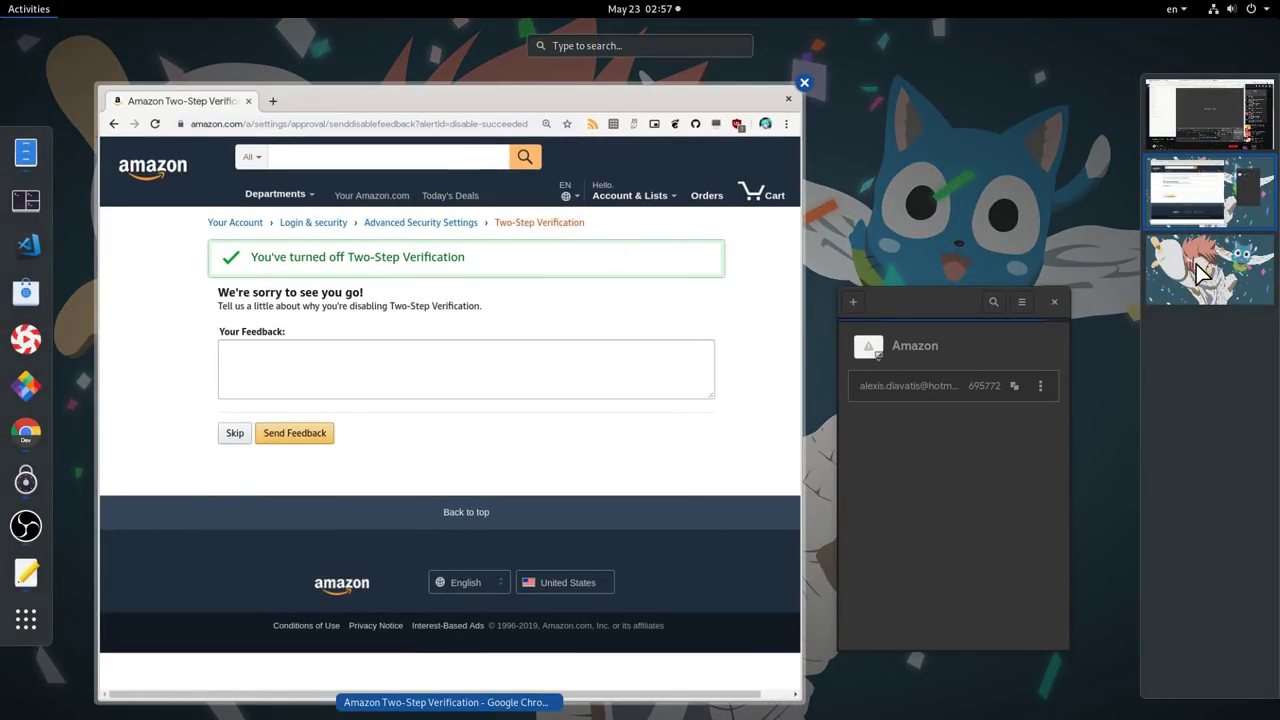
left_click(1196, 264)
left_click(603, 278)
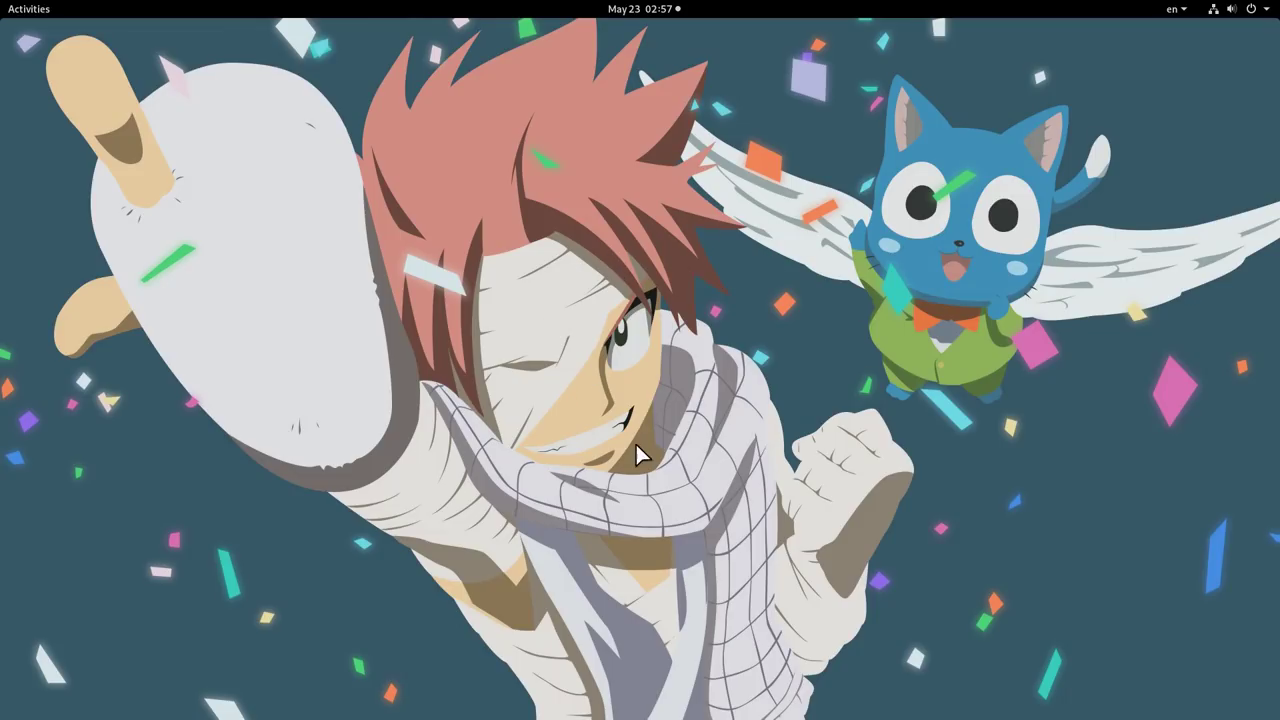